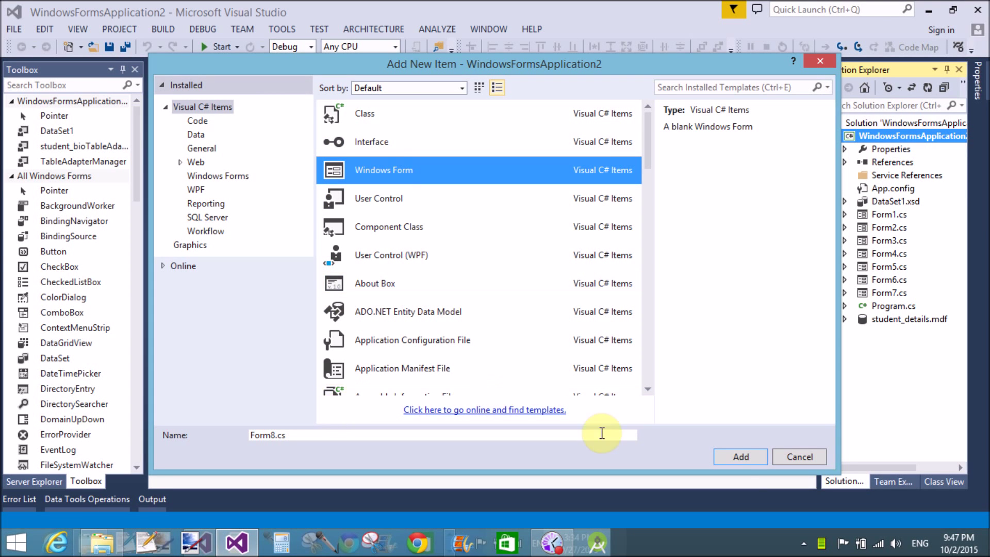
Add the new Windows Form Form8 to the project and tidy the Toolbox groups
left_click(746, 460)
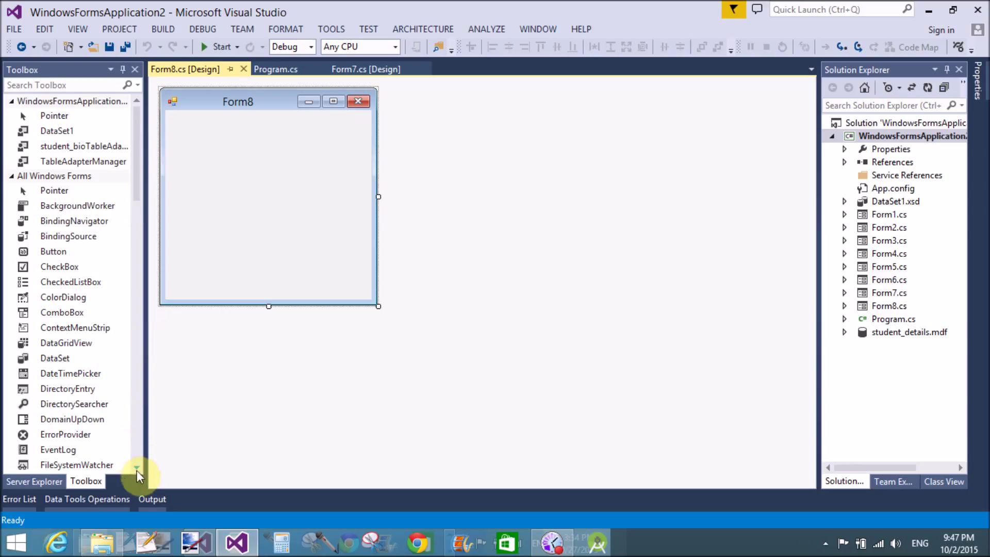
left_click(11, 102)
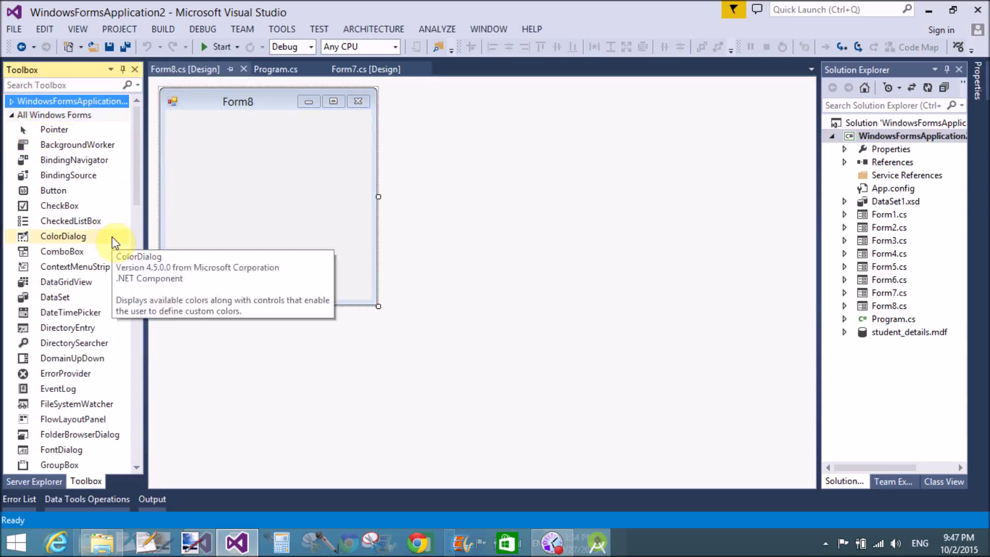
scroll(113, 237, "down", 2)
scroll(113, 236, "down", 2)
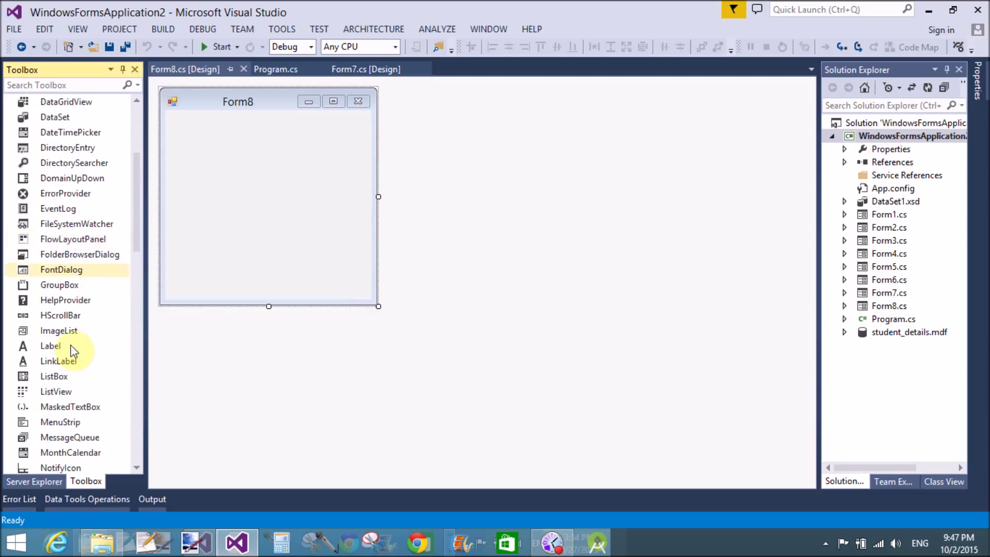
Place a Label near Form8's top-left and bring up its Properties
left_click_drag(66, 345, 176, 159)
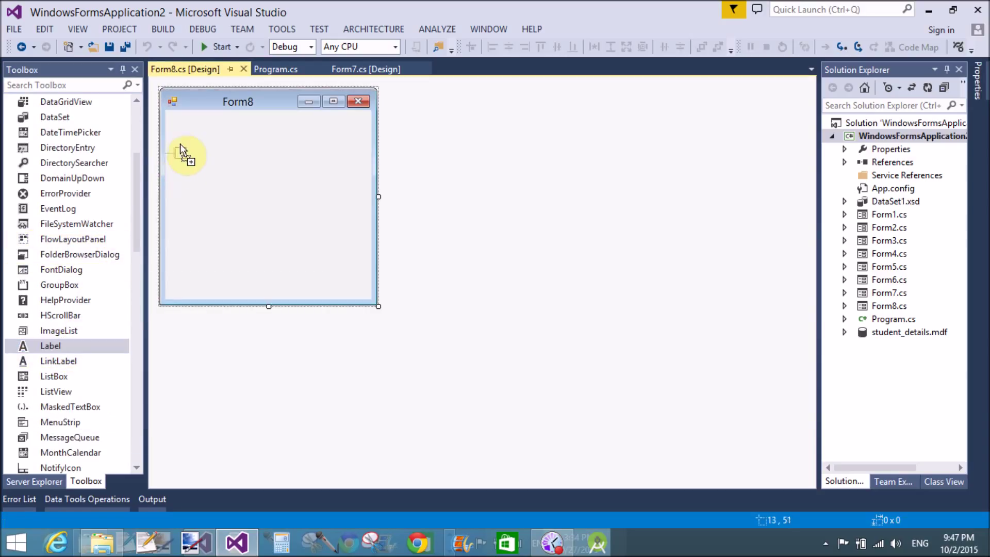
left_click_drag(180, 139, 180, 136)
right_click(186, 134)
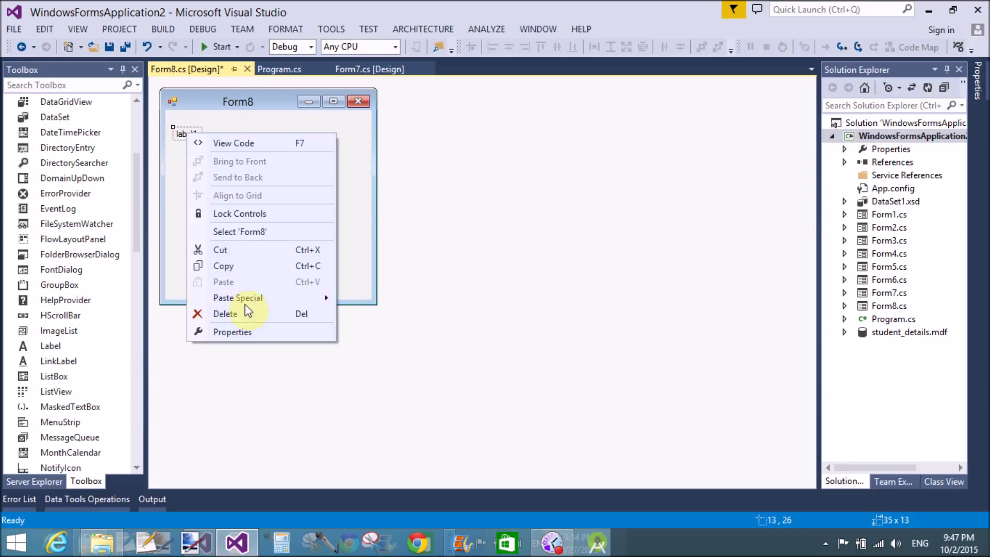
left_click(232, 331)
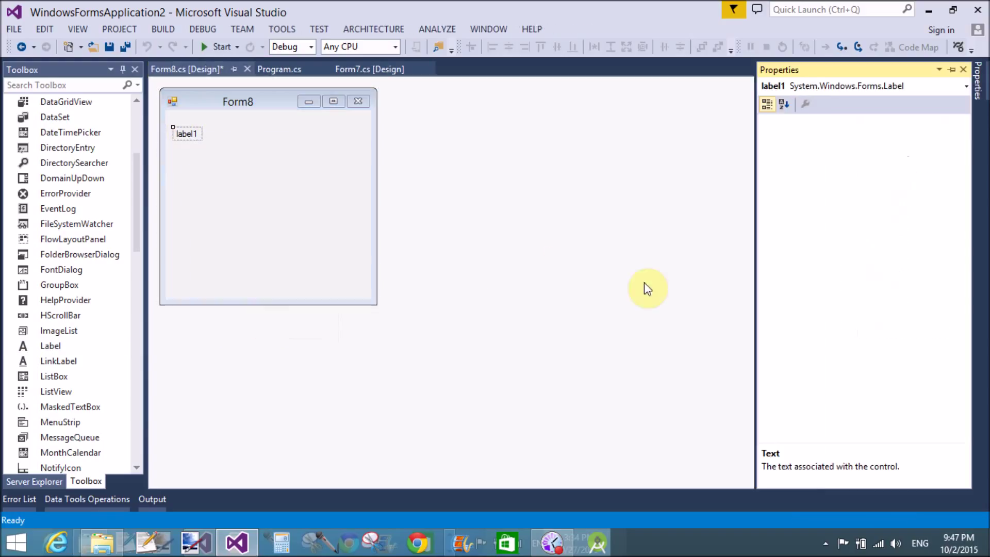
Set the label's Text property to 'Enter Text'
left_click(902, 355)
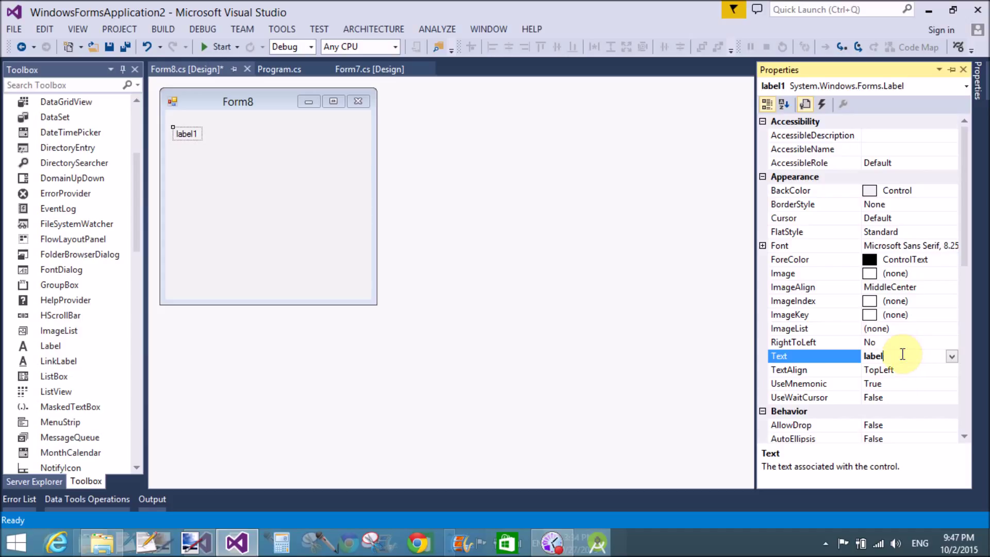
key("BackSpace")
key("BackSpace")
key("BackSpace")
type("Ent")
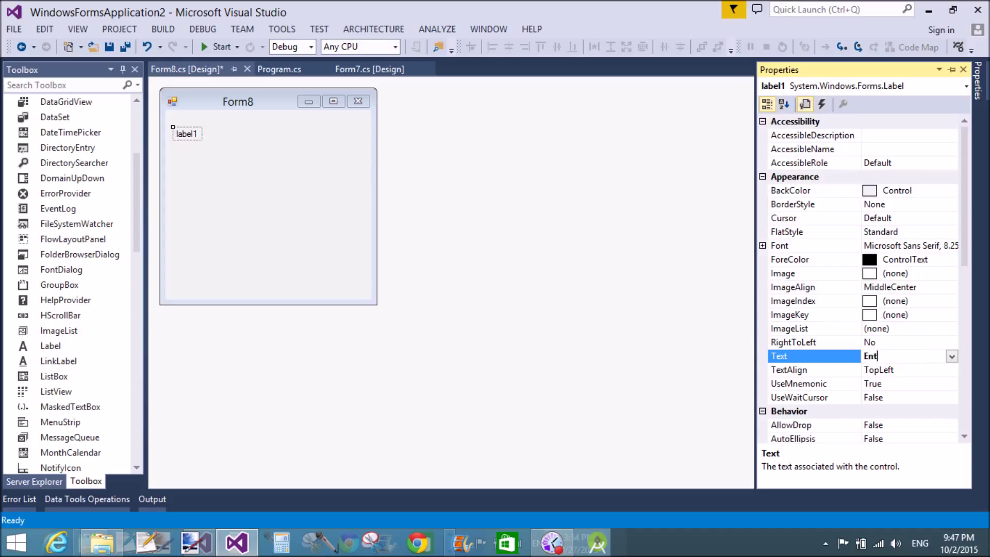
type("er Text")
key("Return")
left_click(264, 179)
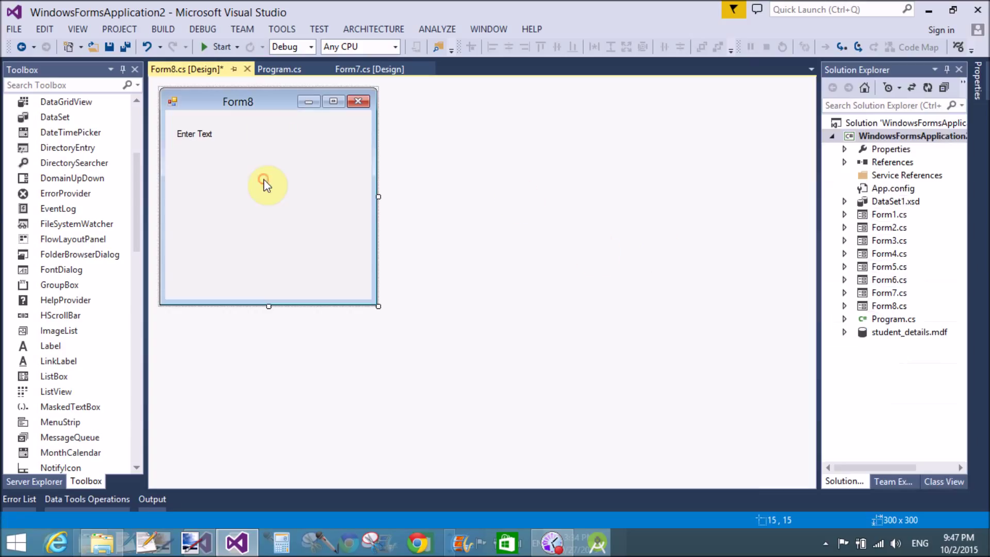
scroll(78, 317, "down", 1)
scroll(79, 317, "down", 1)
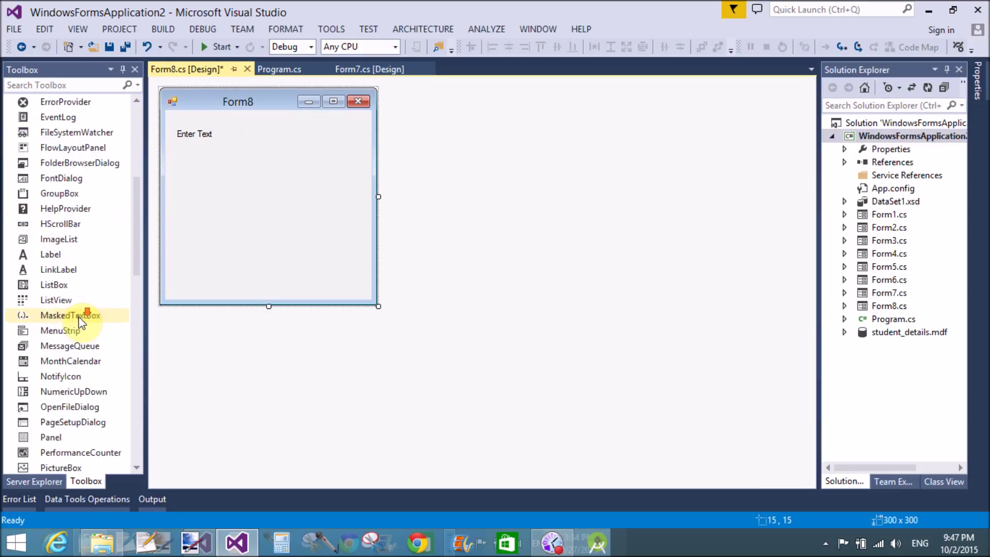
scroll(78, 316, "down", 6)
scroll(78, 316, "down", 1)
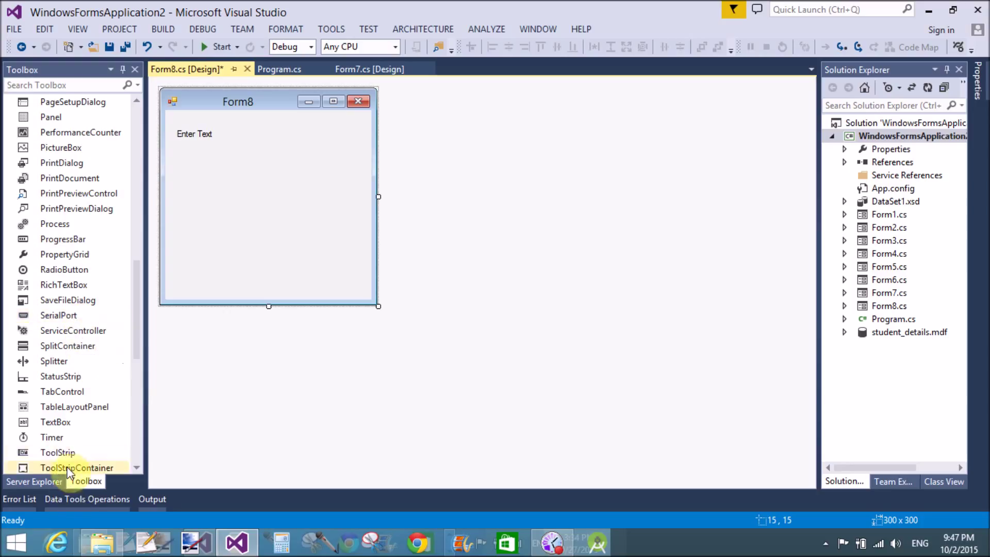
Place a TextBox beside the Enter Text label and stretch it wider
left_click_drag(70, 424, 230, 136)
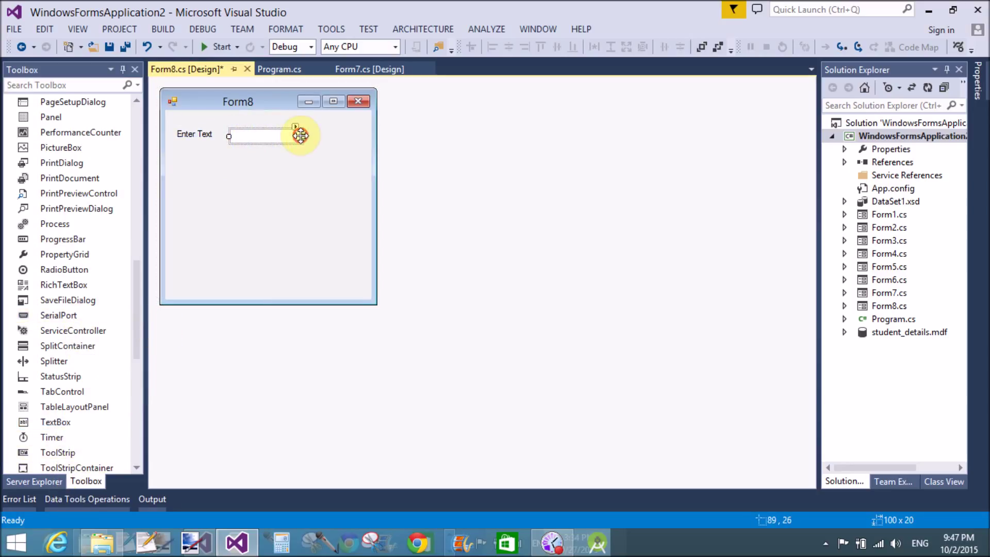
left_click_drag(305, 136, 353, 145)
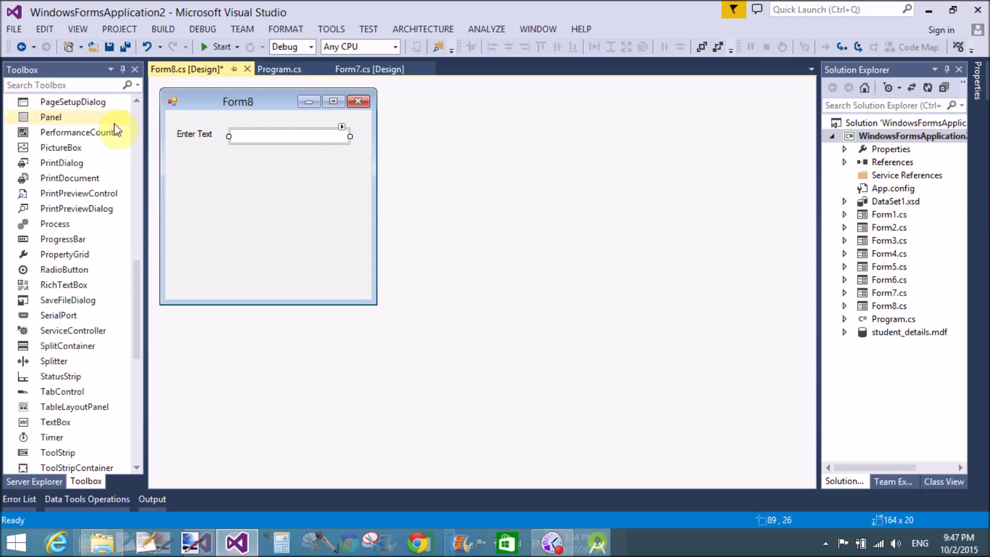
scroll(122, 251, "up", 5)
scroll(122, 251, "up", 8)
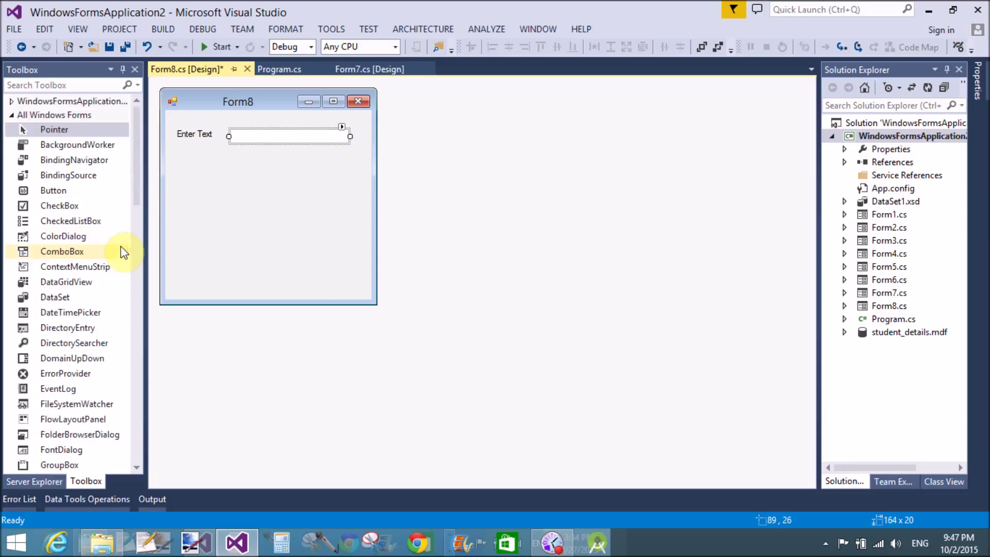
left_click(82, 205)
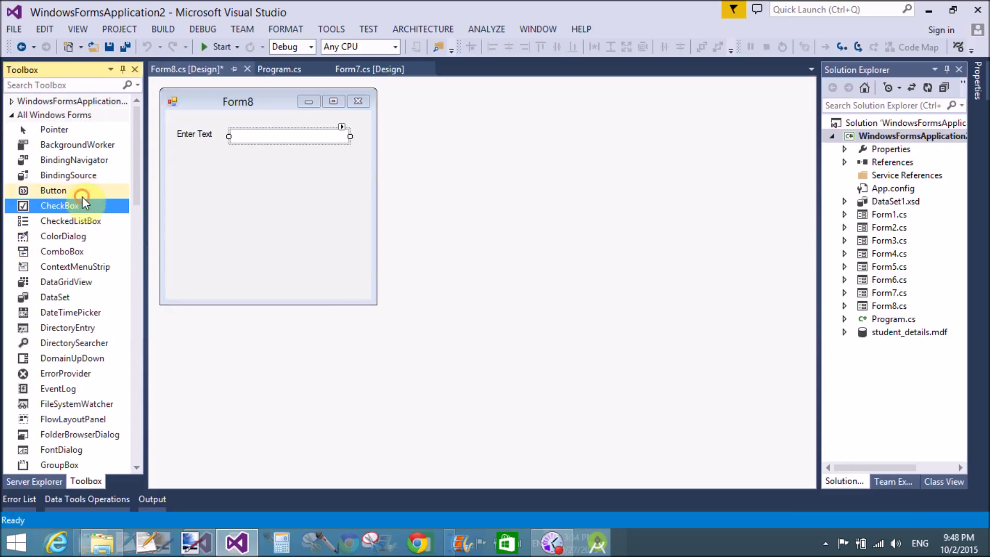
Place a Button below the text box on Form8 and bring up its Properties
left_click_drag(79, 191, 240, 178)
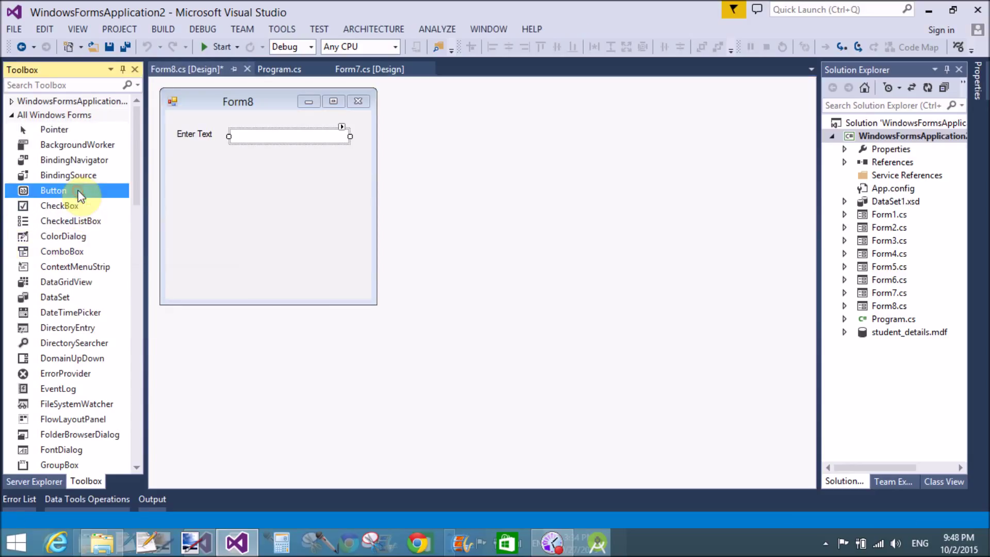
right_click(248, 177)
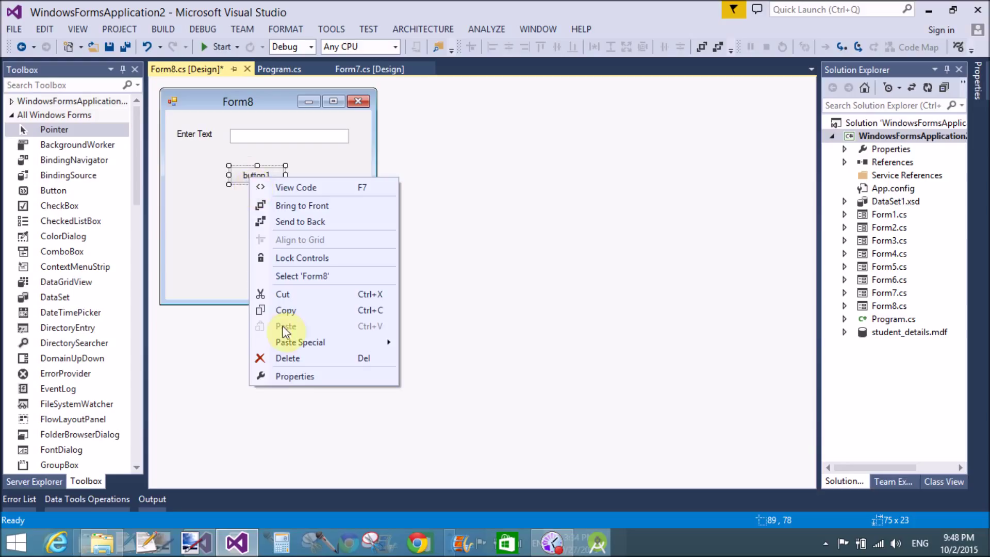
left_click(287, 376)
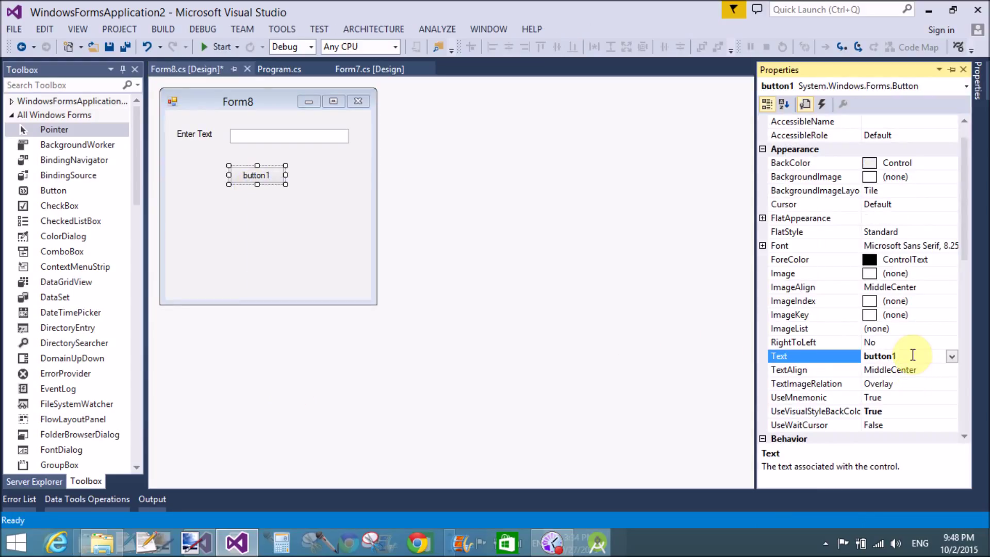
Set the button's caption to 'Print'
left_click(913, 356)
key("BackSpace")
key("BackSpace")
key("BackSpace")
key("BackSpace")
type("Print")
key("Return")
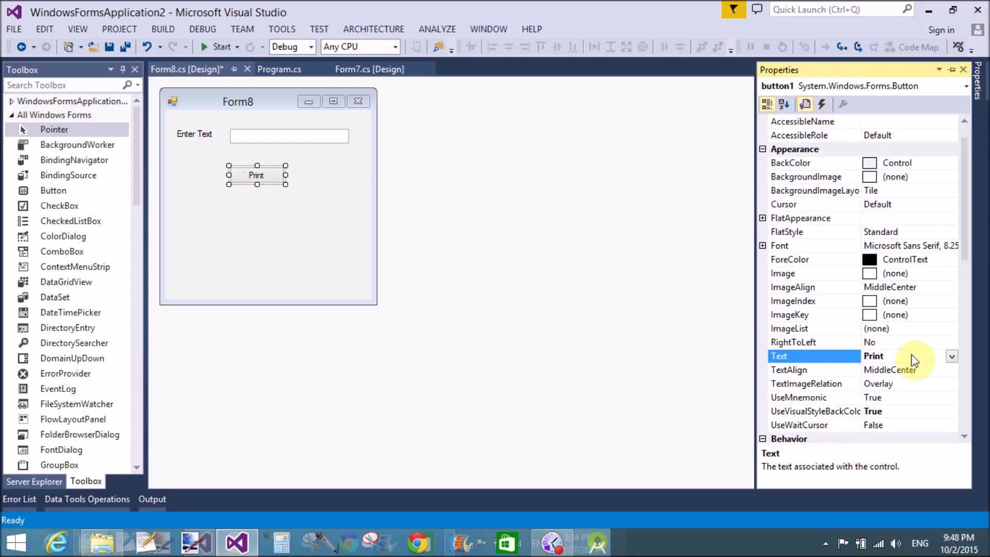
left_click(319, 263)
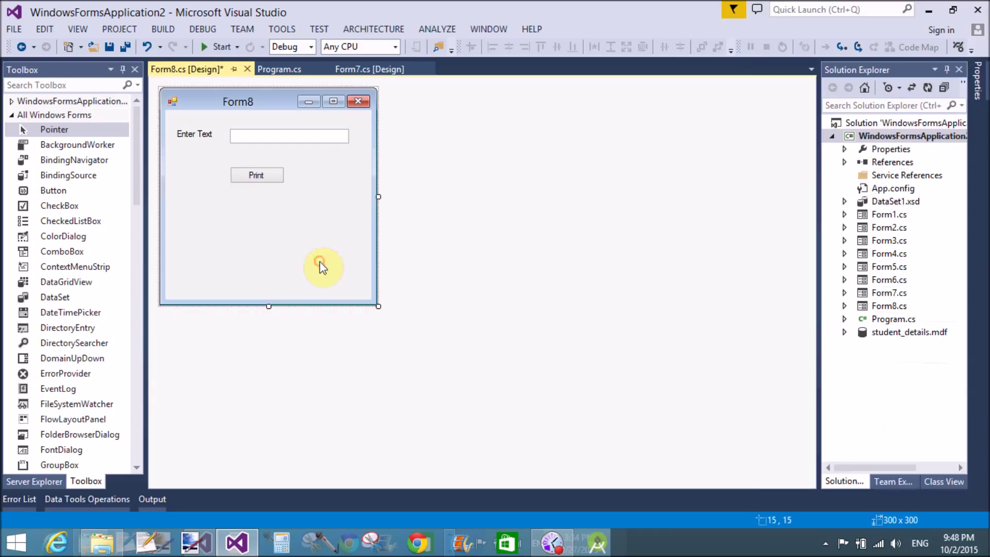
Add printDialog1 and printDocument1 components from the Toolbox Printing group to Form8
left_click(11, 115)
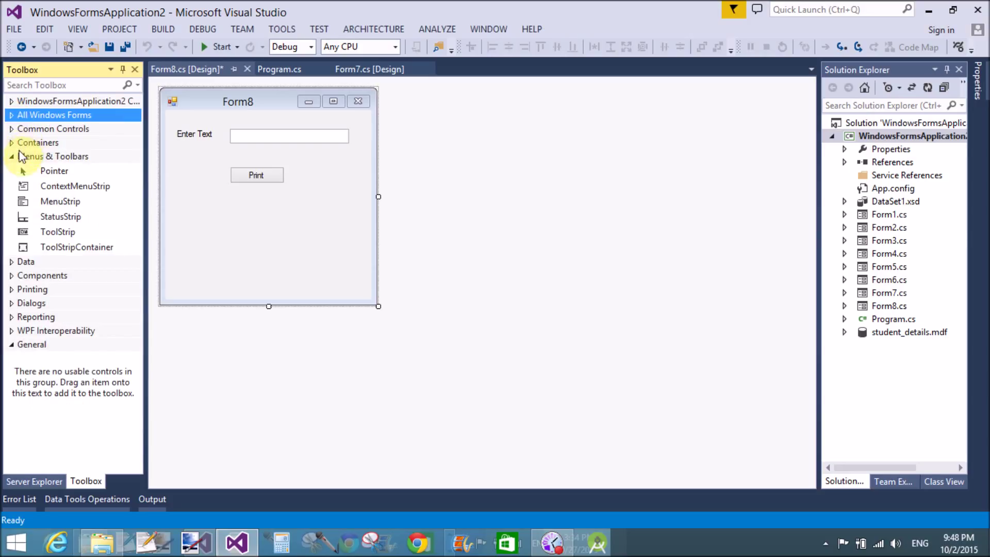
left_click(12, 157)
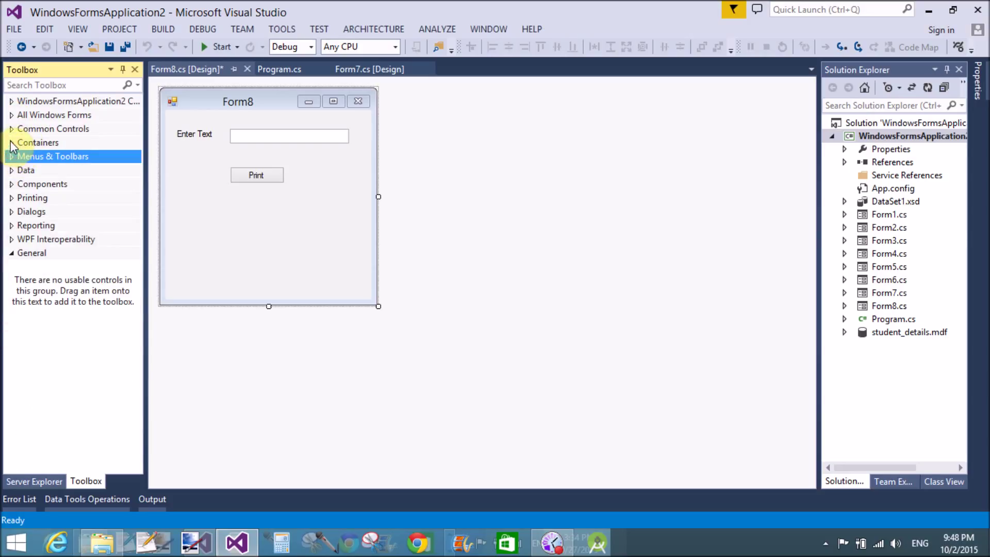
left_click(12, 200)
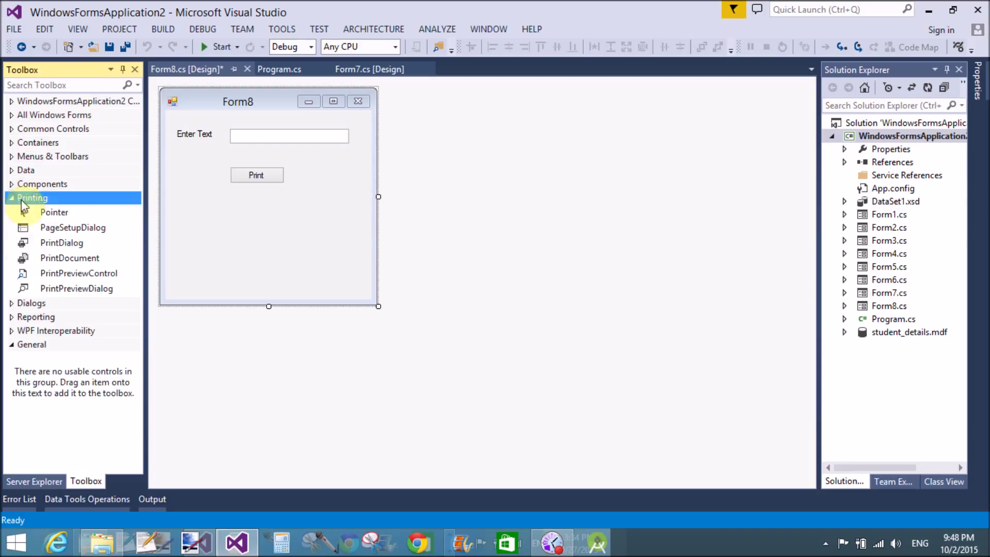
left_click(53, 244)
double_click(53, 244)
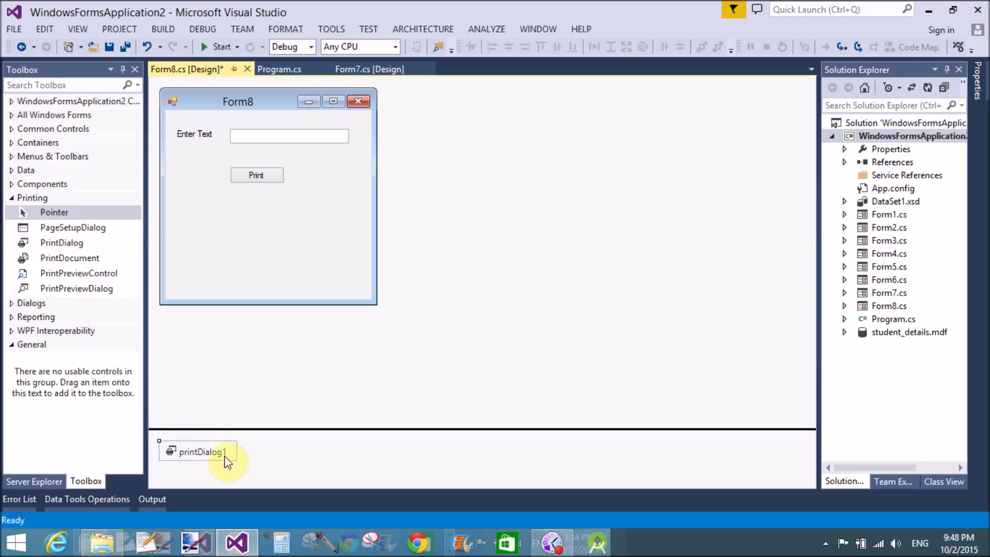
double_click(72, 259)
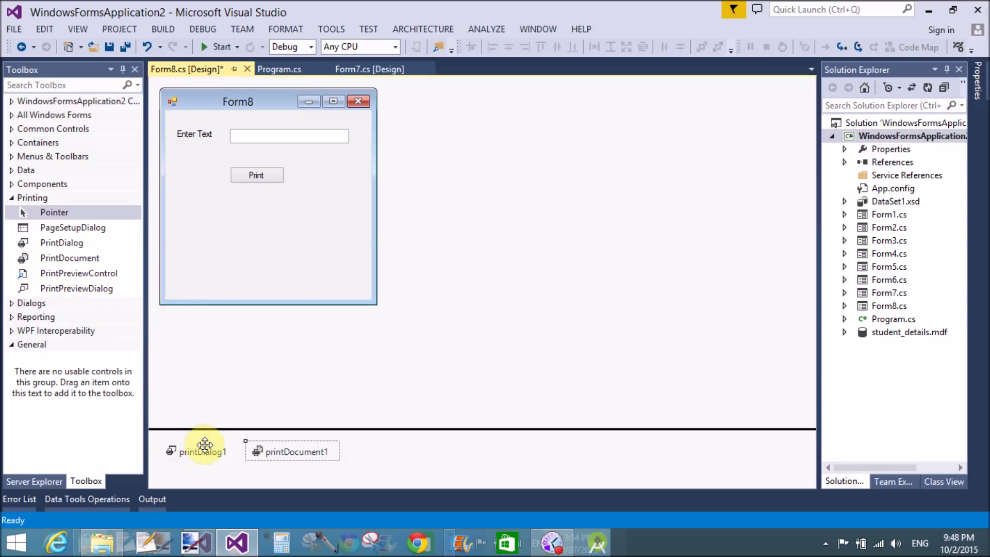
Select the form, then the Print button, ready to create its click handler
left_click(222, 217)
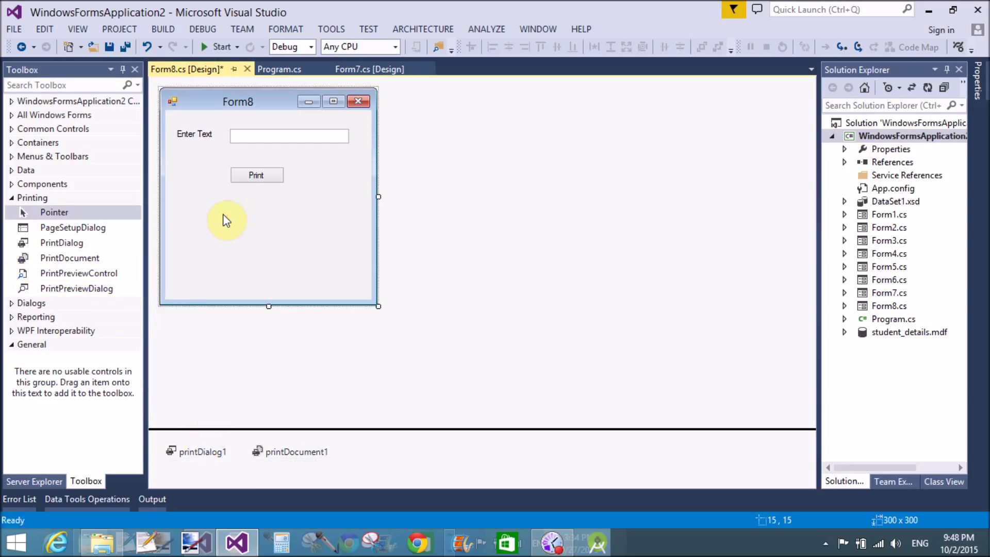
left_click(251, 180)
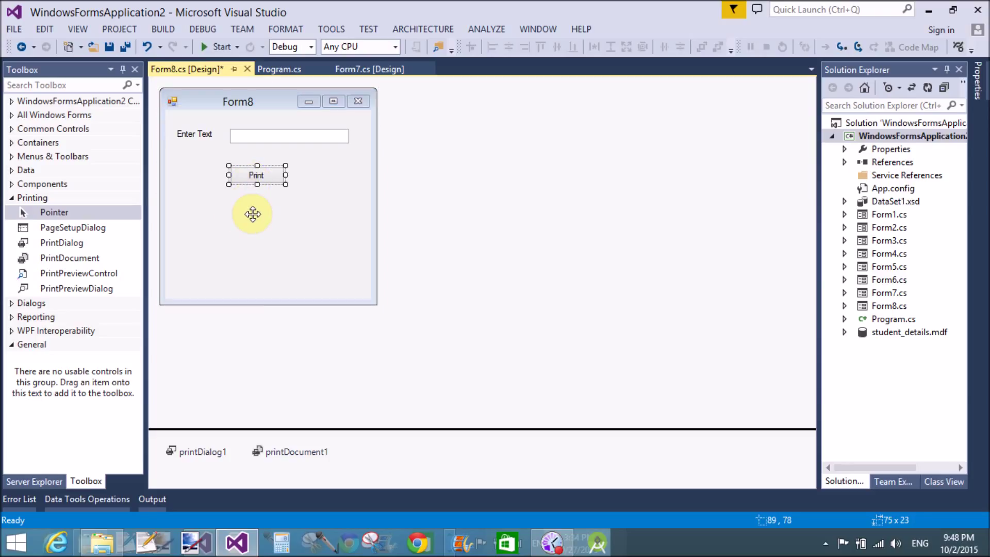
Create button1_Click and write printDialog1.Document = printDocument1;
key("Return")
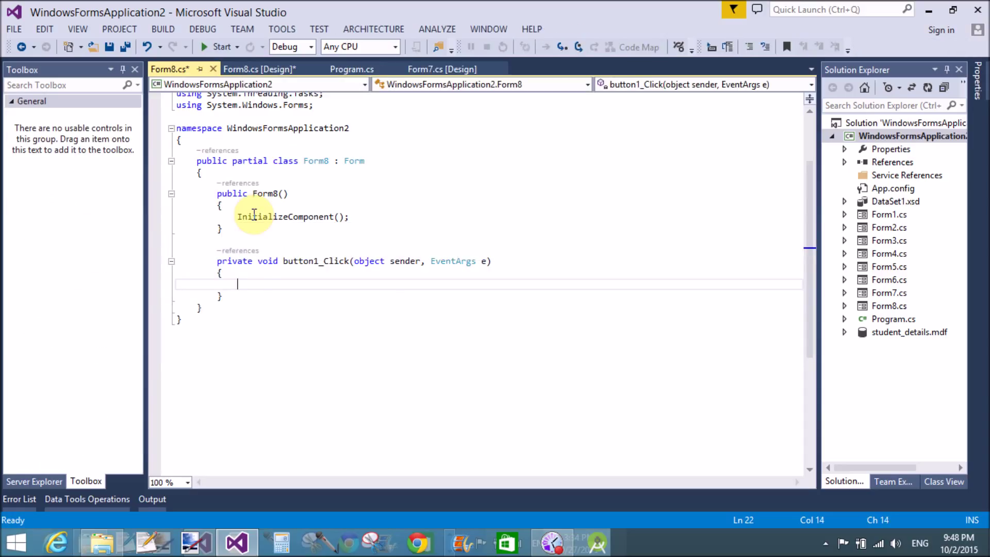
type("print")
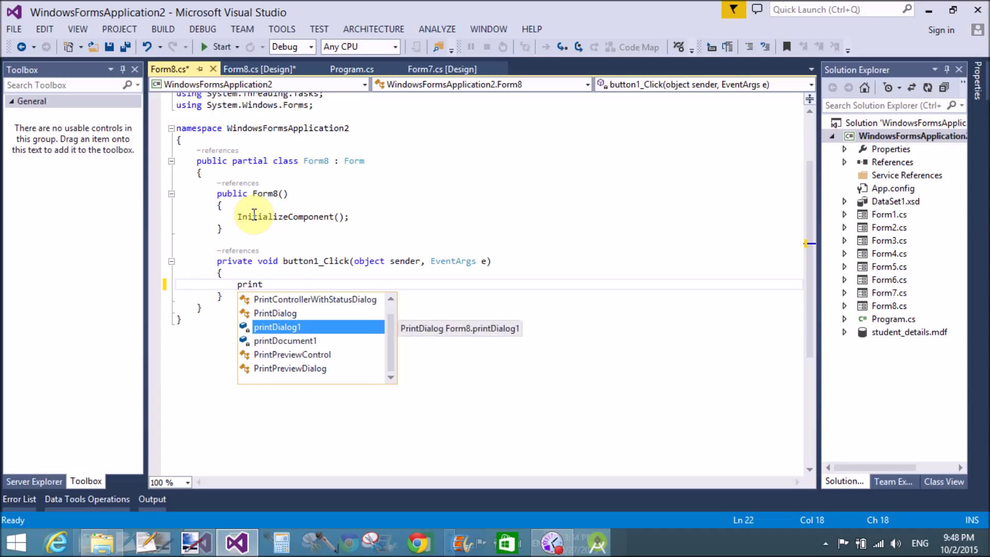
key("Tab")
type(".")
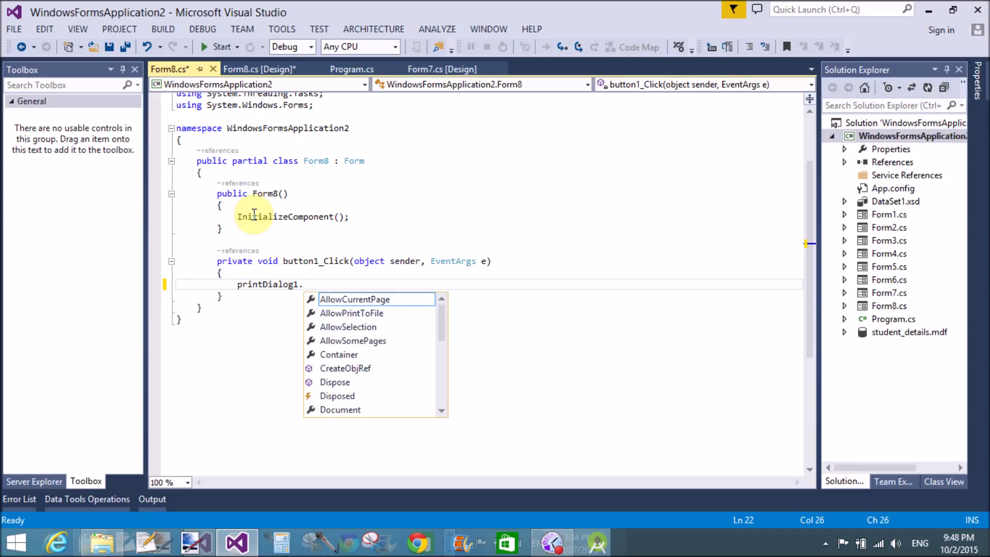
type("doc")
key("Tab")
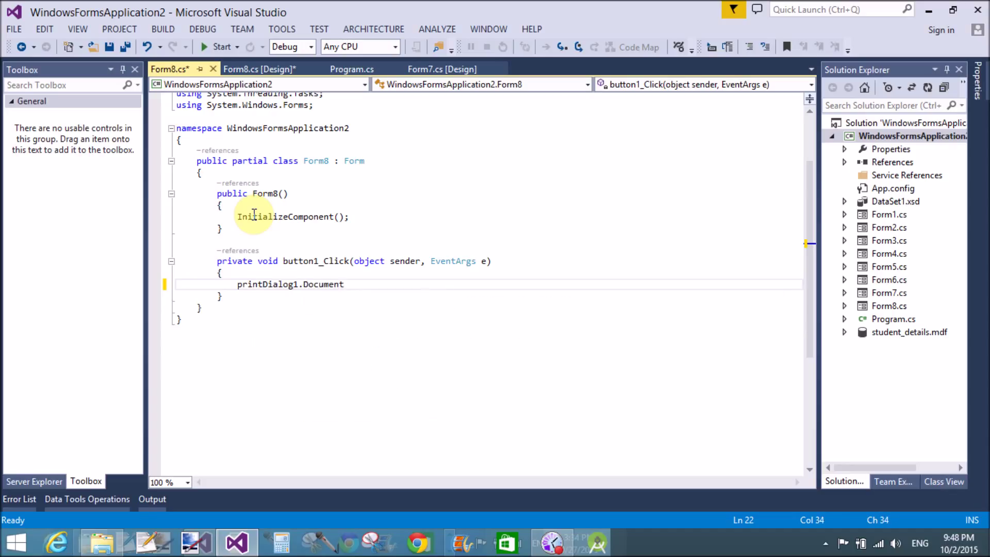
type("=pri")
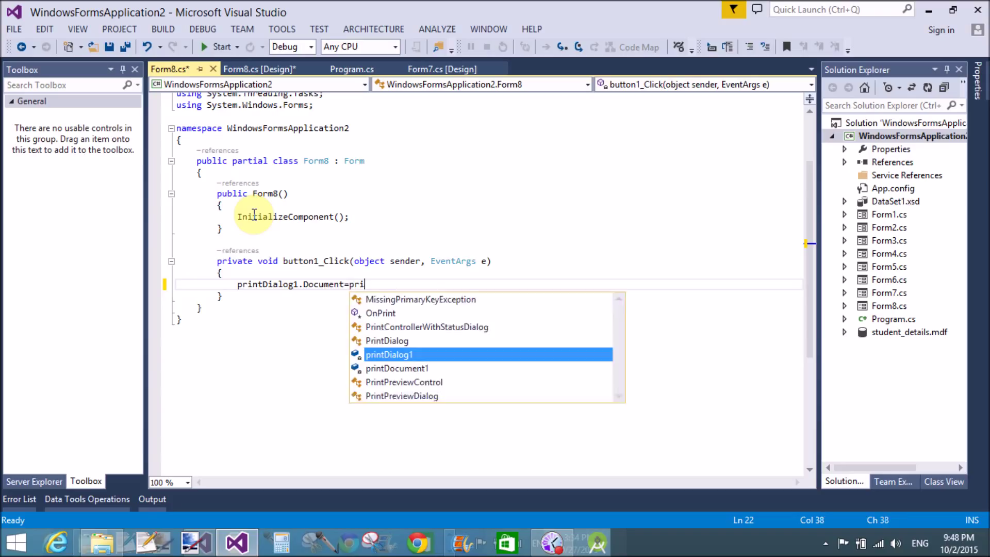
type("ntdo")
key("Tab")
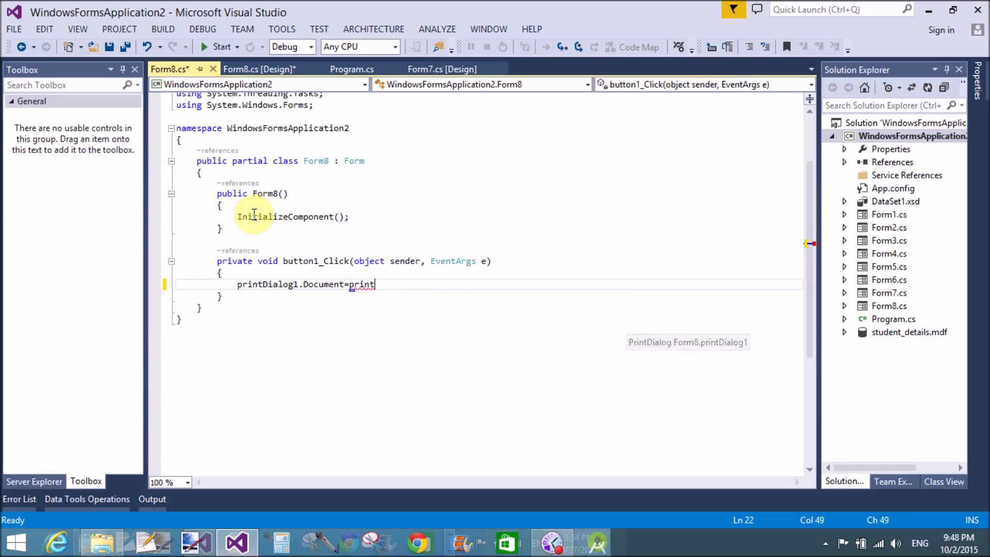
type(";")
key("Return")
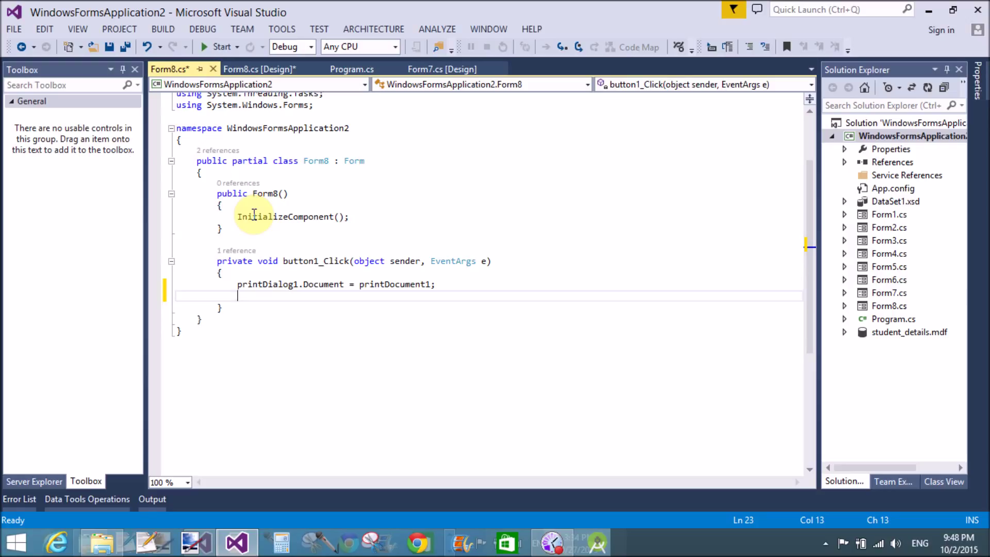
type("if")
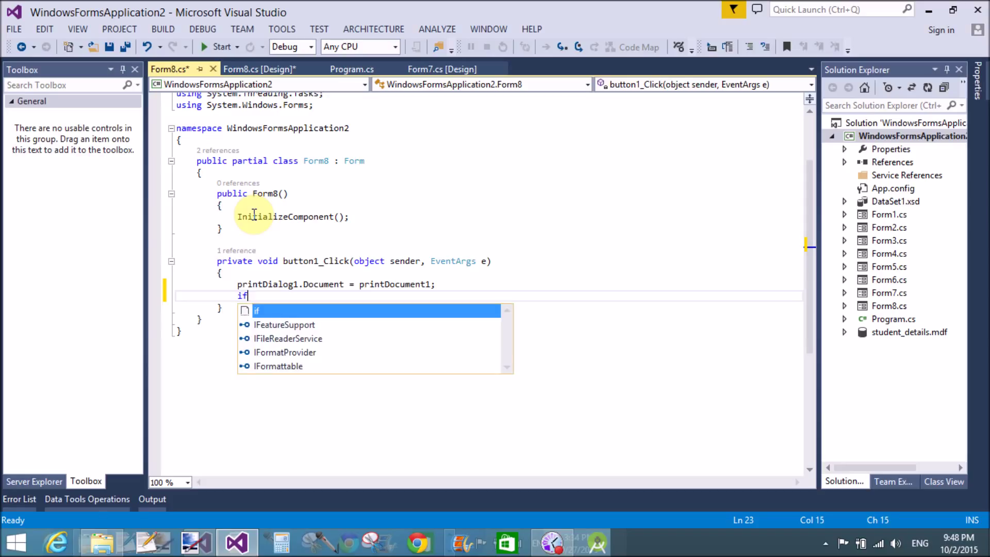
type("(")
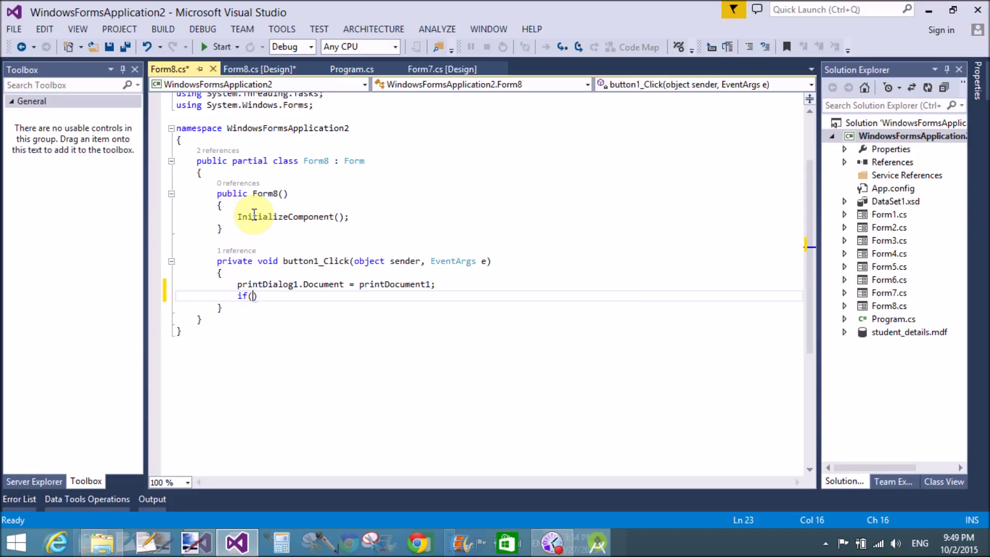
type("p")
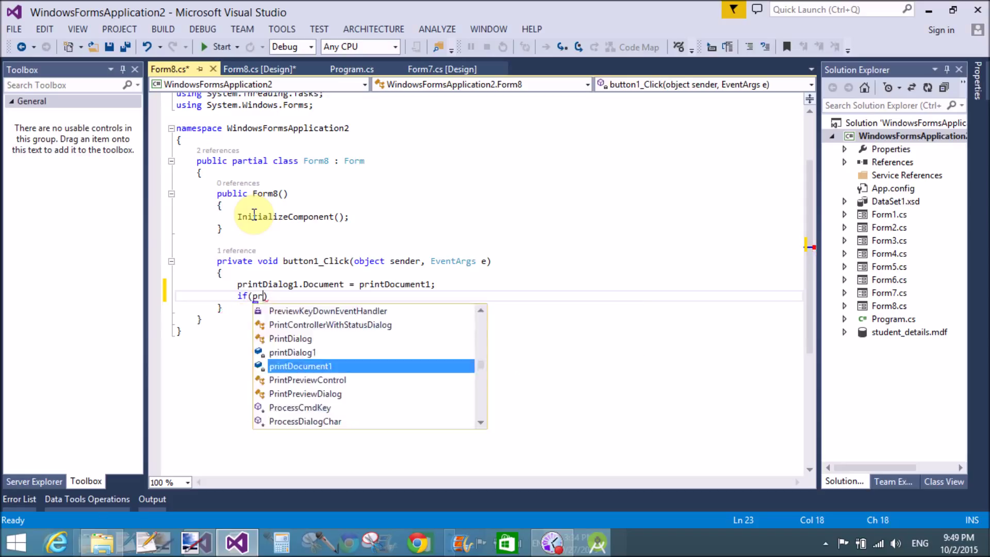
type("r")
Write the condition if (printDialog1.ShowDialog() == DialogResult.OK) with its block
key("Tab")
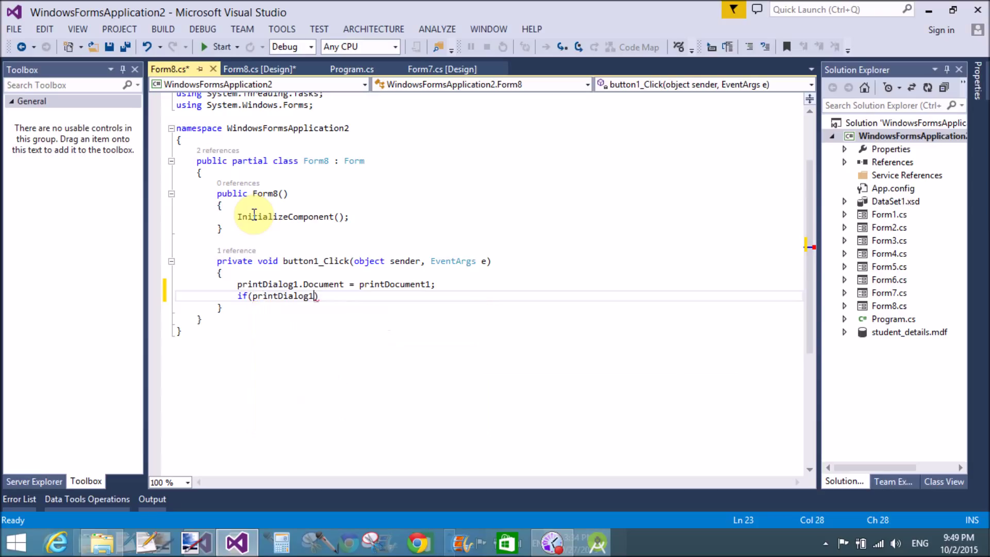
type(".sho")
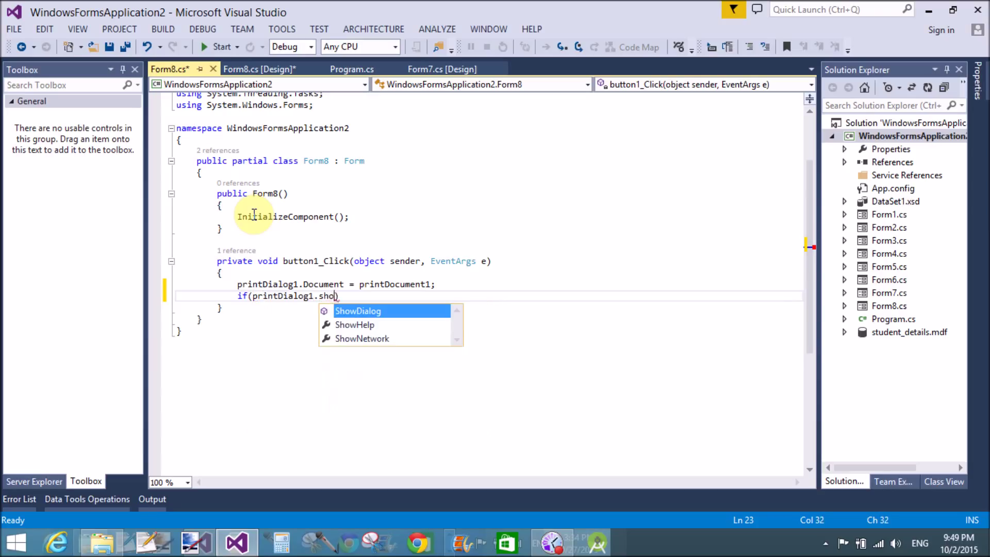
type("w")
key("Tab")
type("()")
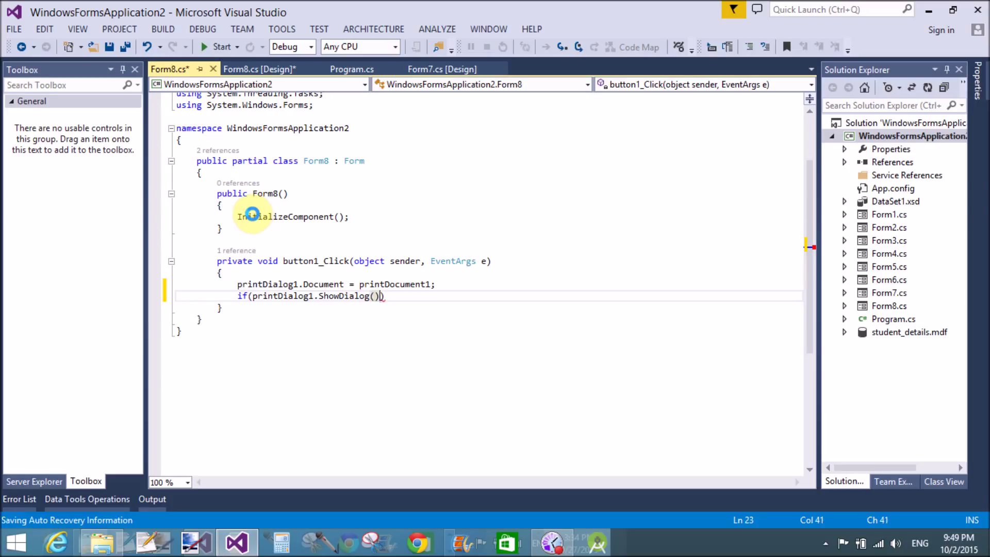
type("==")
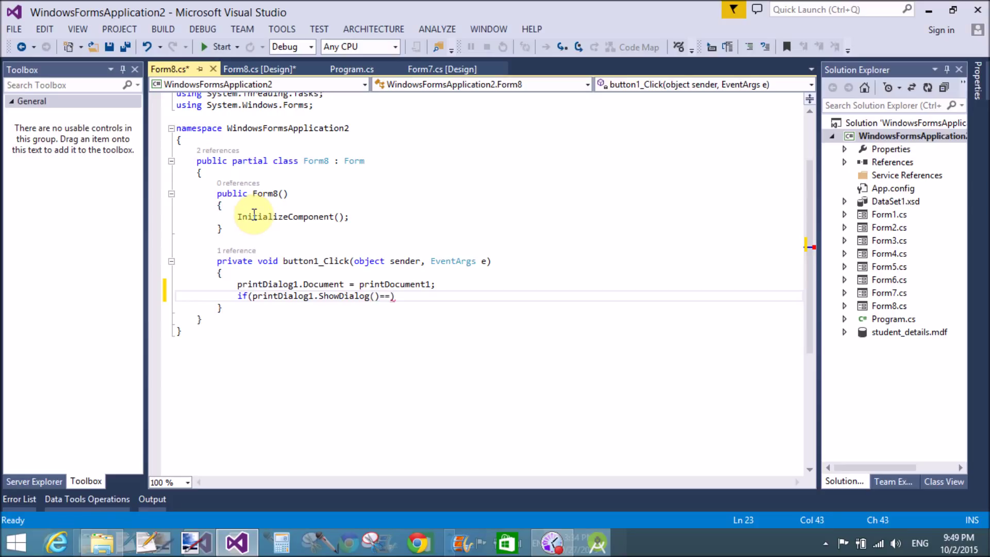
type("dia")
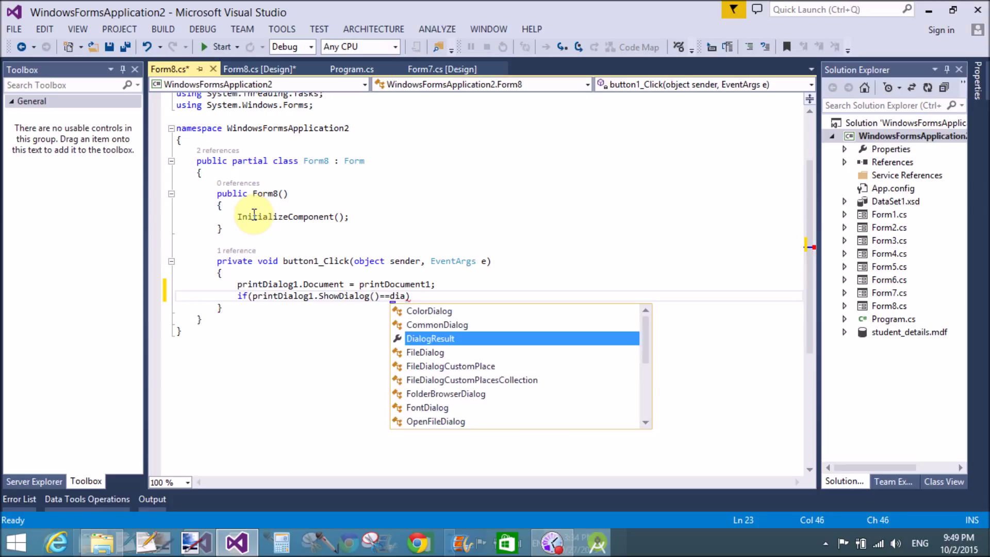
type("log")
key("Tab")
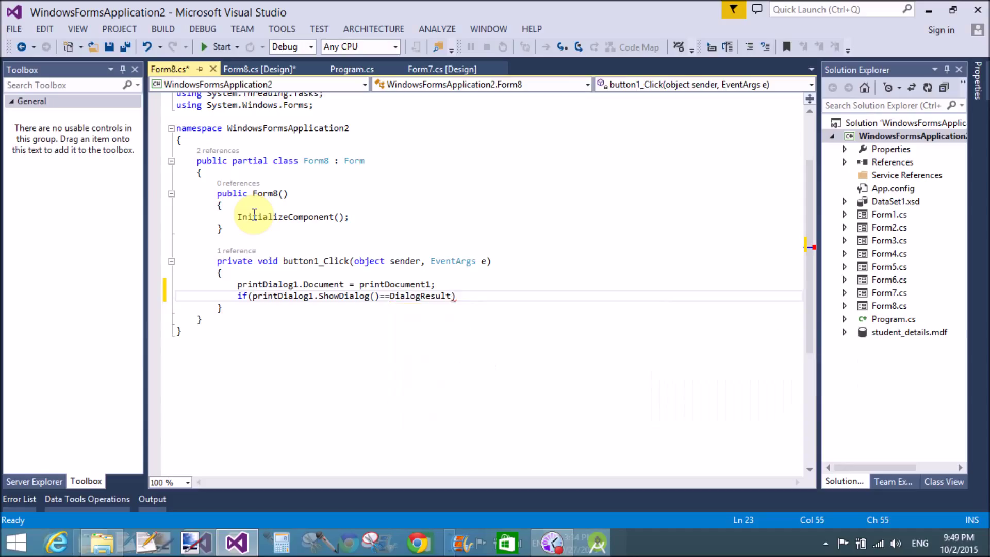
type(".ok")
key("Tab")
type(")")
key("Return")
type("{")
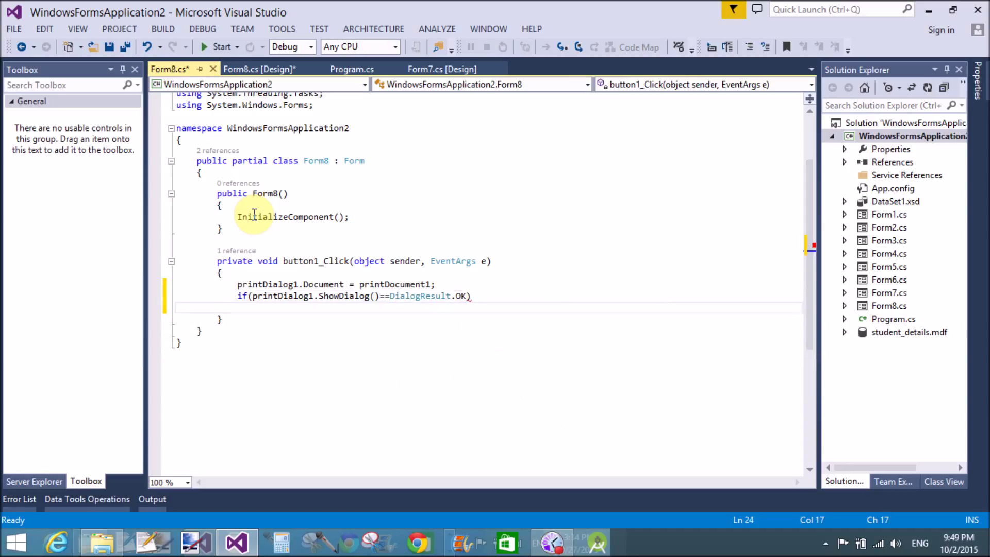
key("Return")
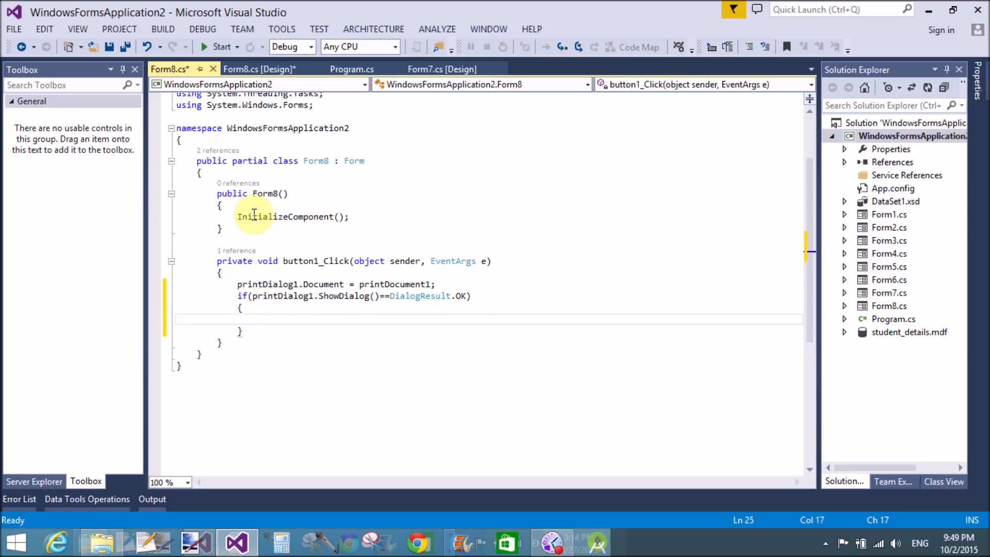
type("print")
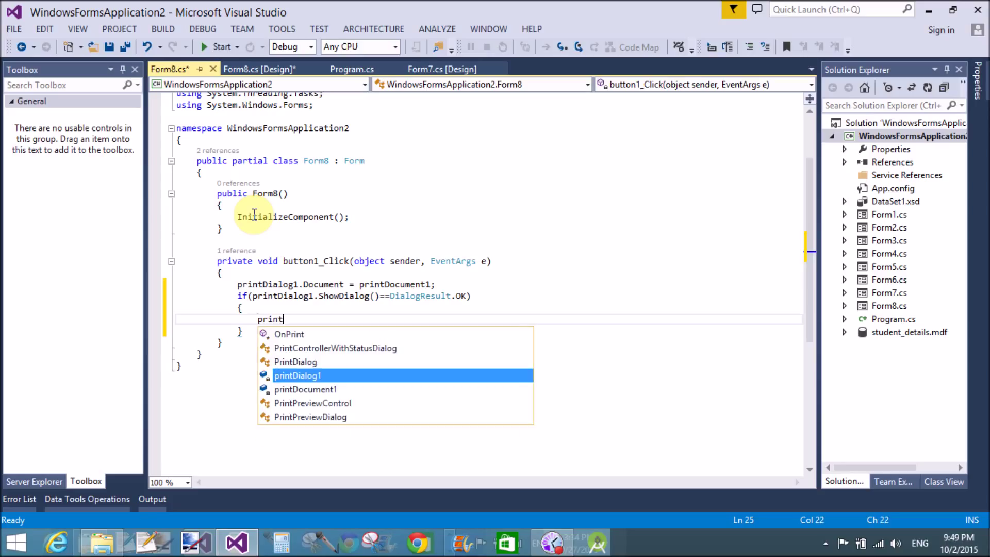
Call printDocument1.Print() inside the if block and save Form8.cs
key("Tab")
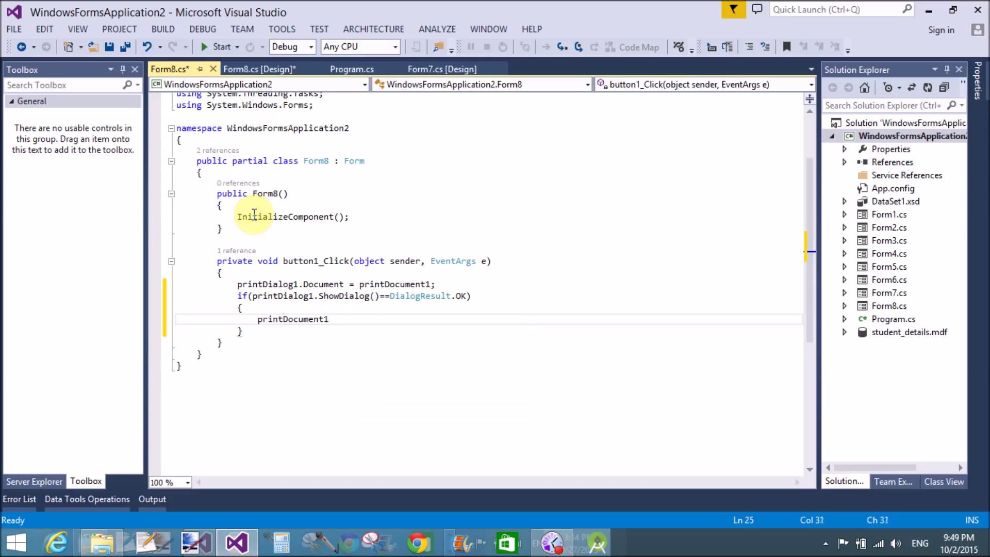
type(".")
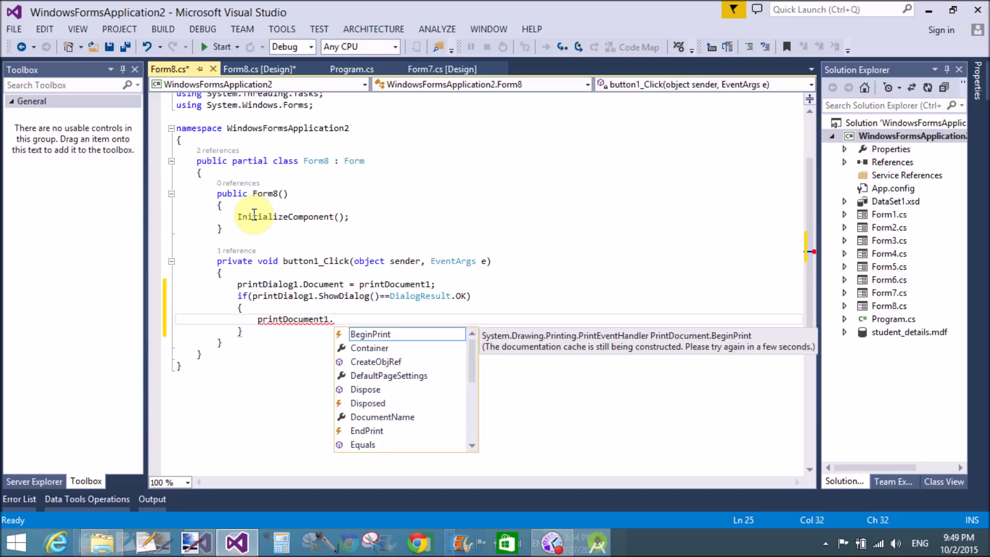
type("p")
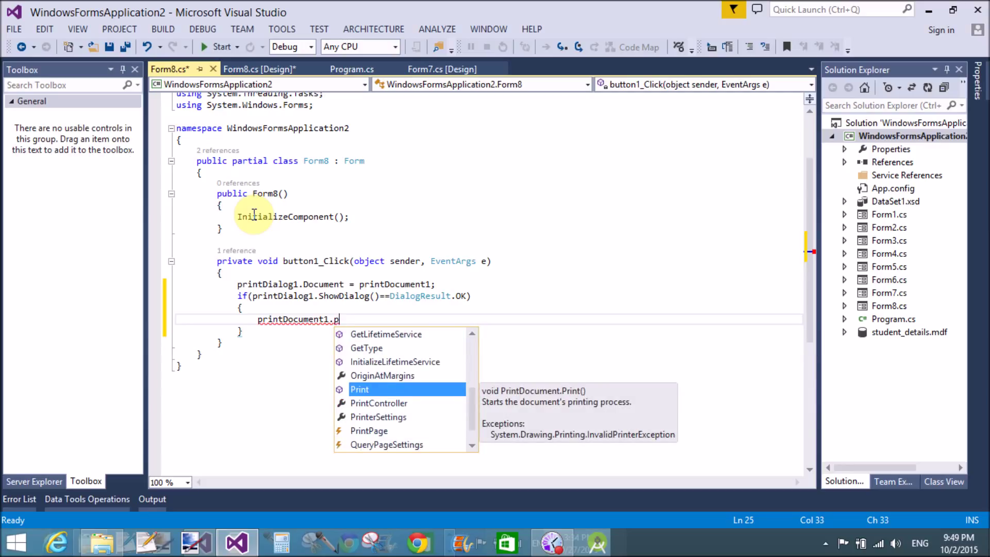
type("ri")
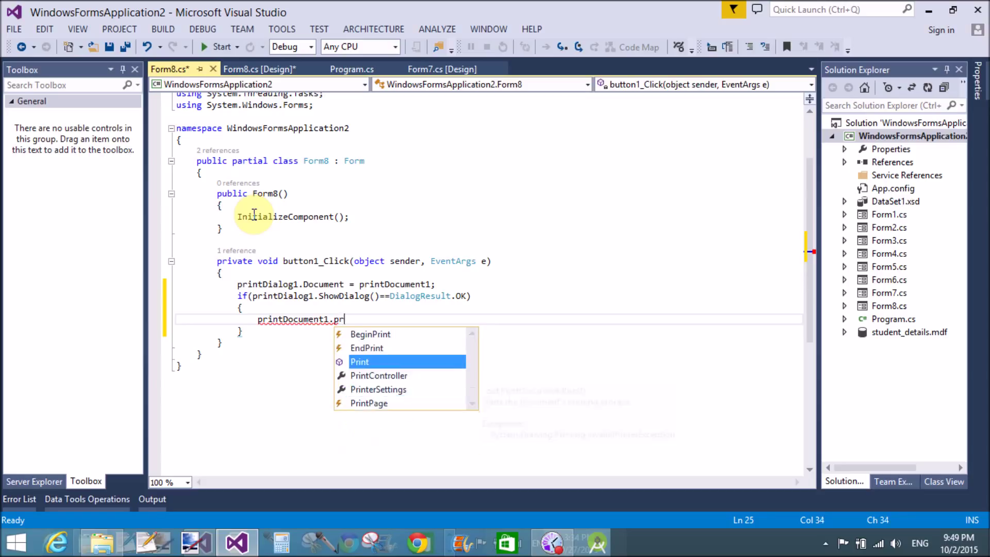
key("Tab")
type("()")
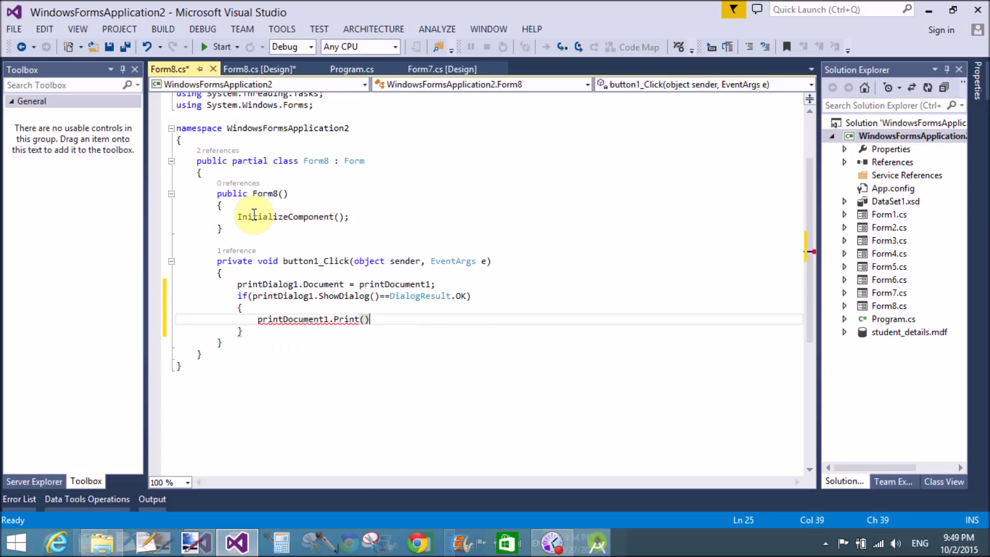
type(";")
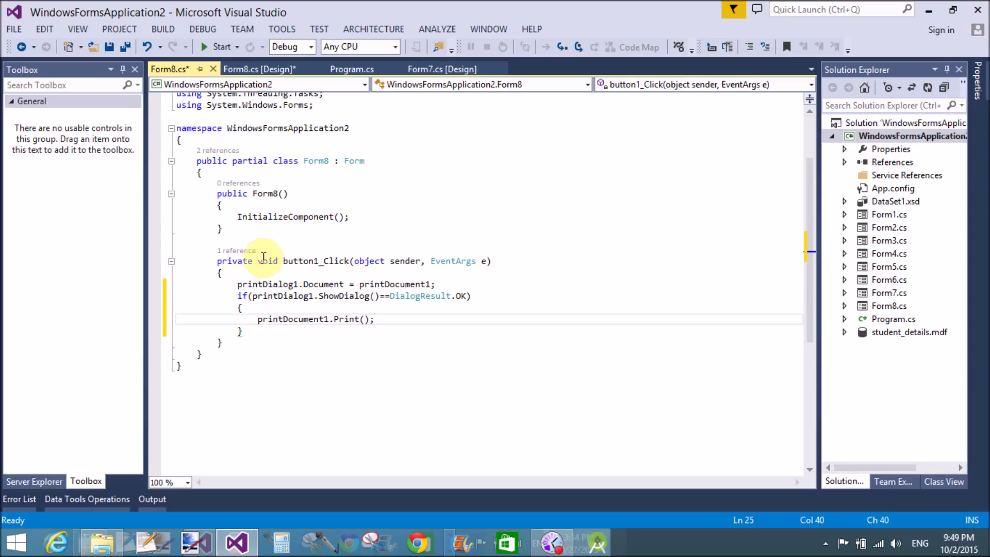
left_click(110, 47)
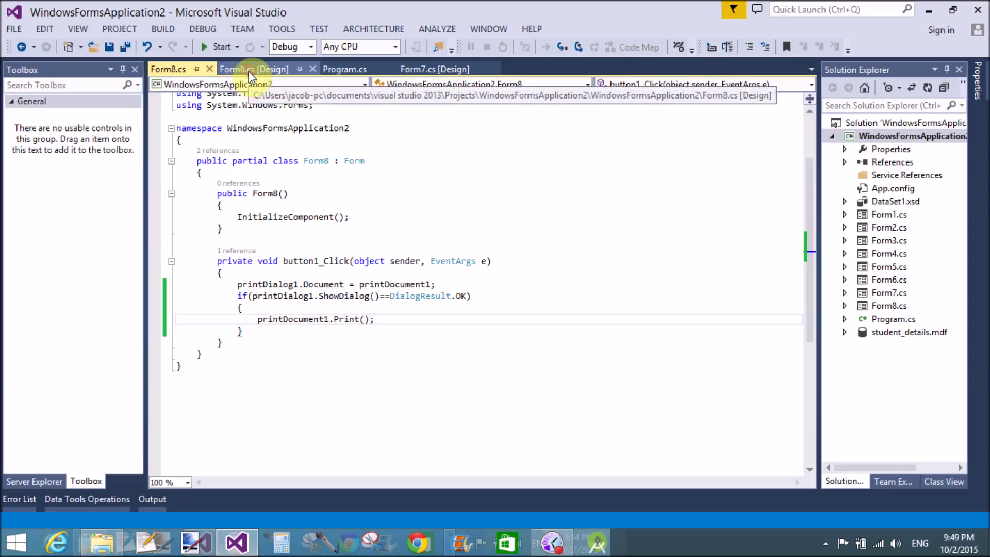
Create the printDocument1_PrintPage handler from the component's PrintPage event
left_click(252, 70)
left_click(268, 450)
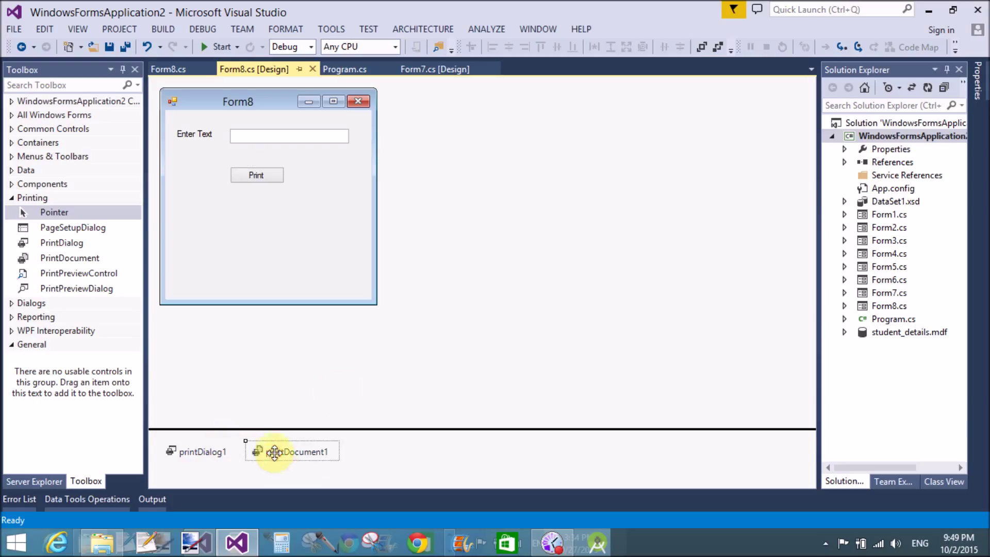
left_click(978, 79)
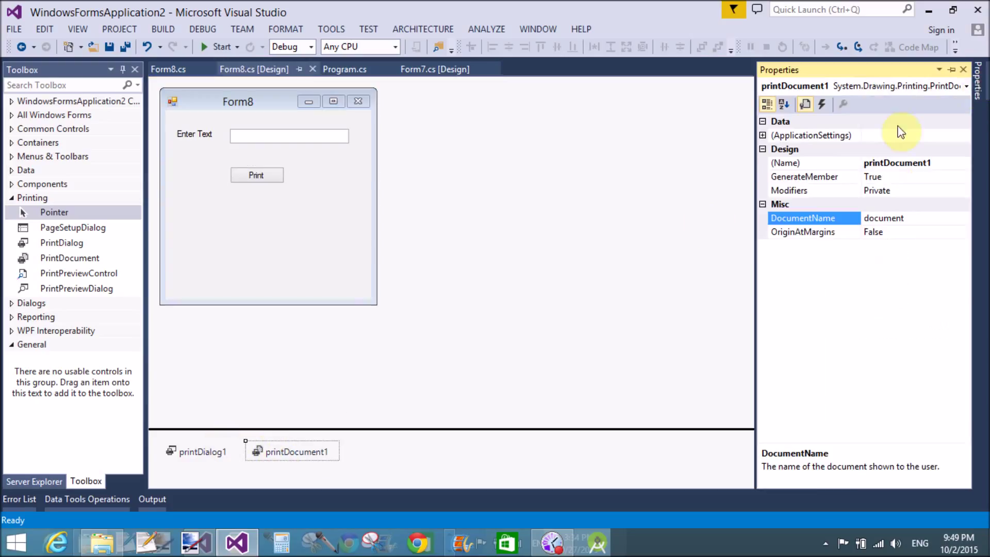
left_click(822, 104)
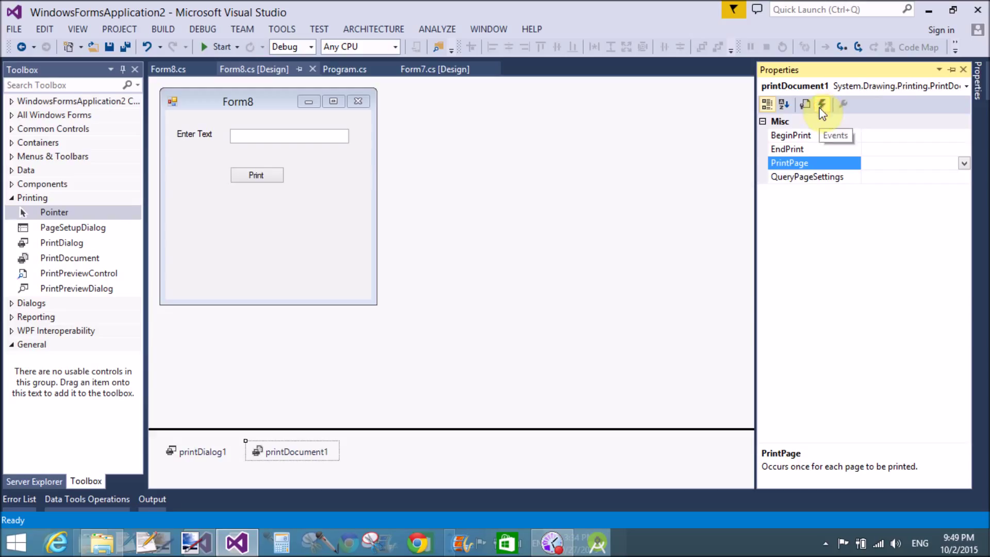
double_click(900, 163)
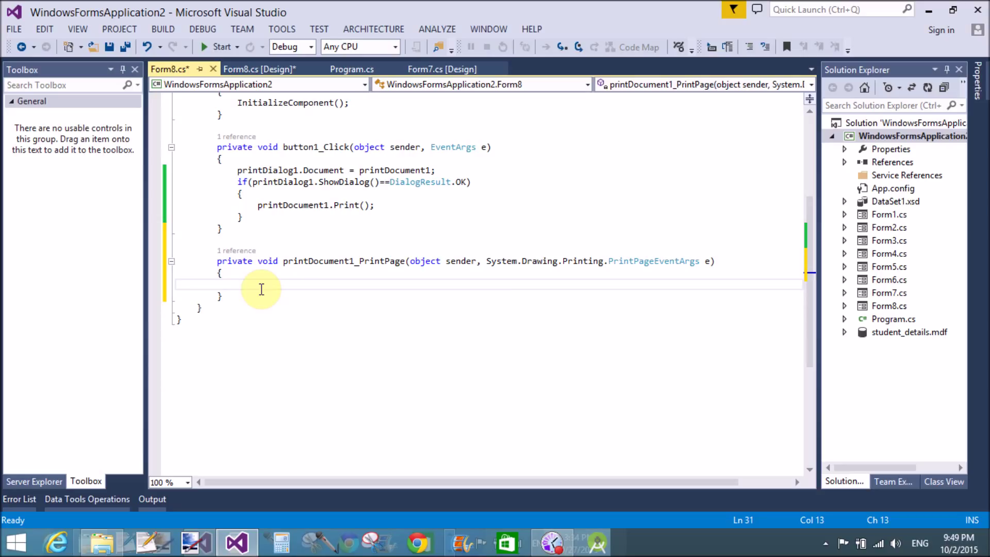
type("e.dra")
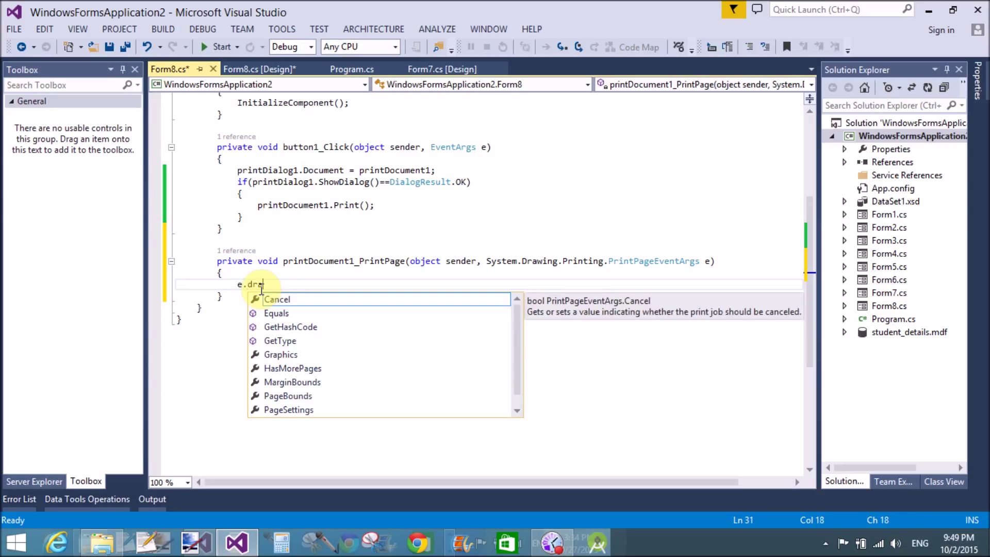
mouse_move(255, 286)
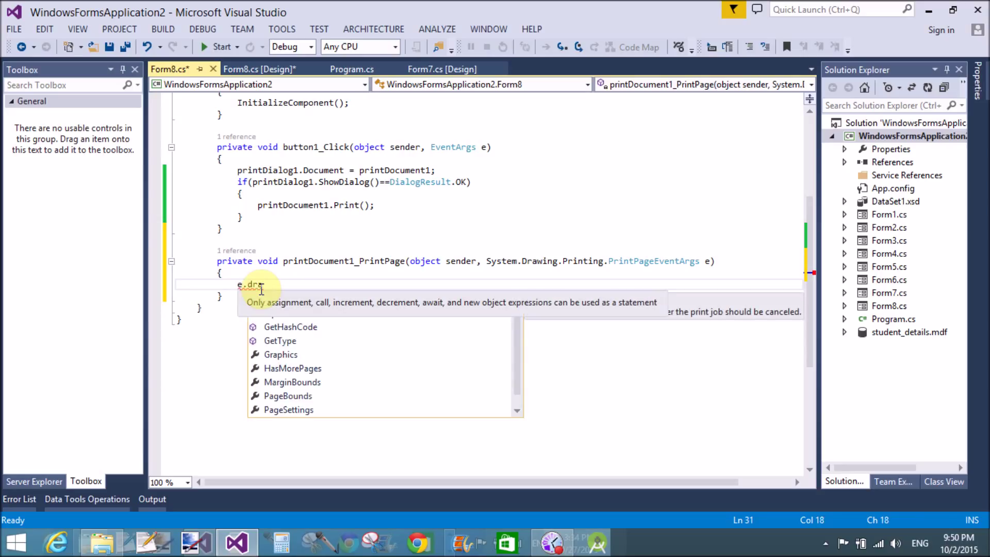
Start e.Graphics.DrawString with textBox1.Text as the string to print
key("BackSpace")
key("BackSpace")
key("BackSpace")
key("BackSpace")
key("BackSpace")
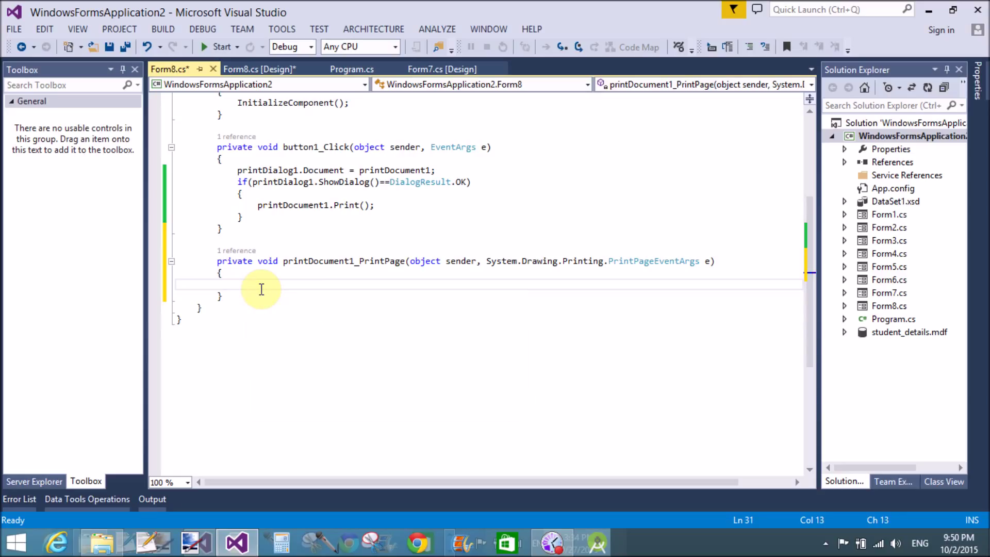
type("e.gra")
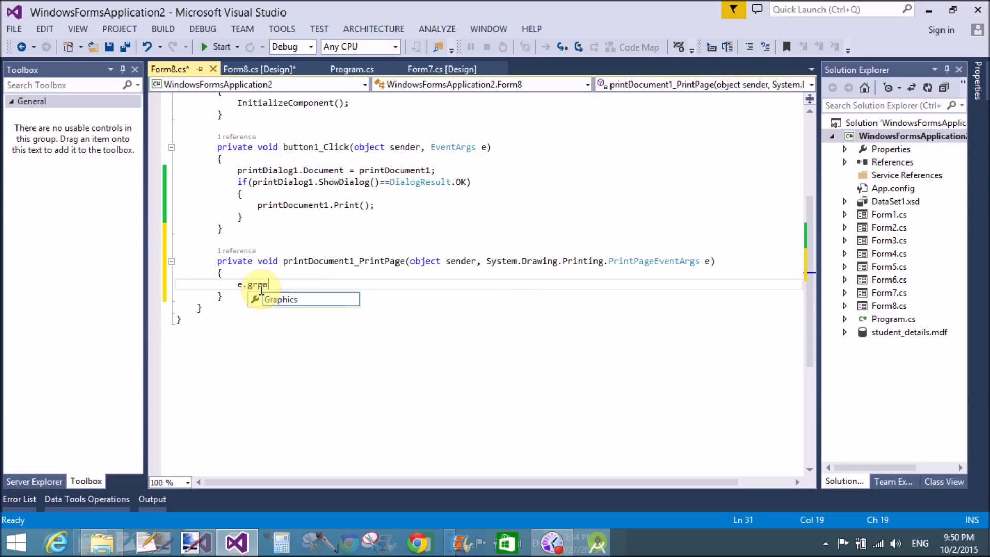
key("Tab")
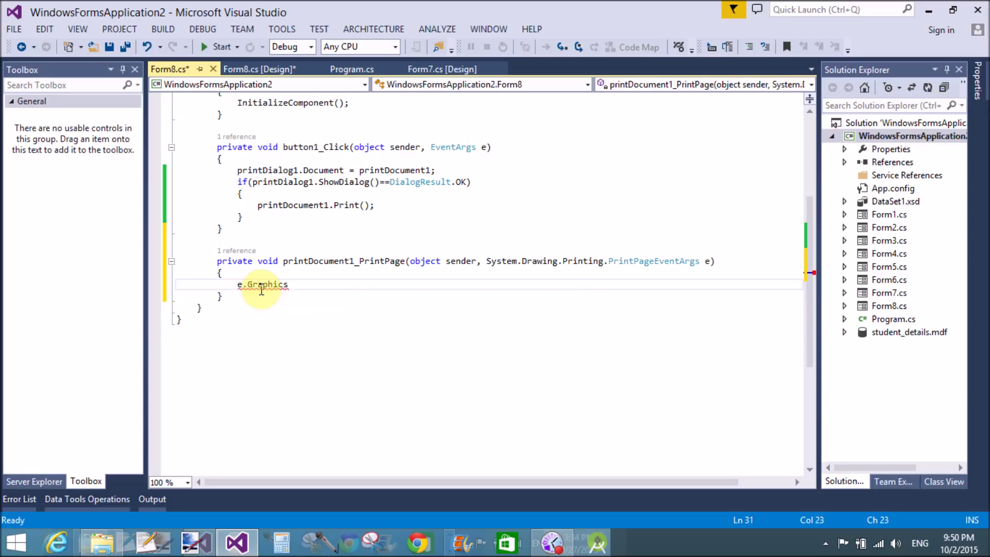
type(".")
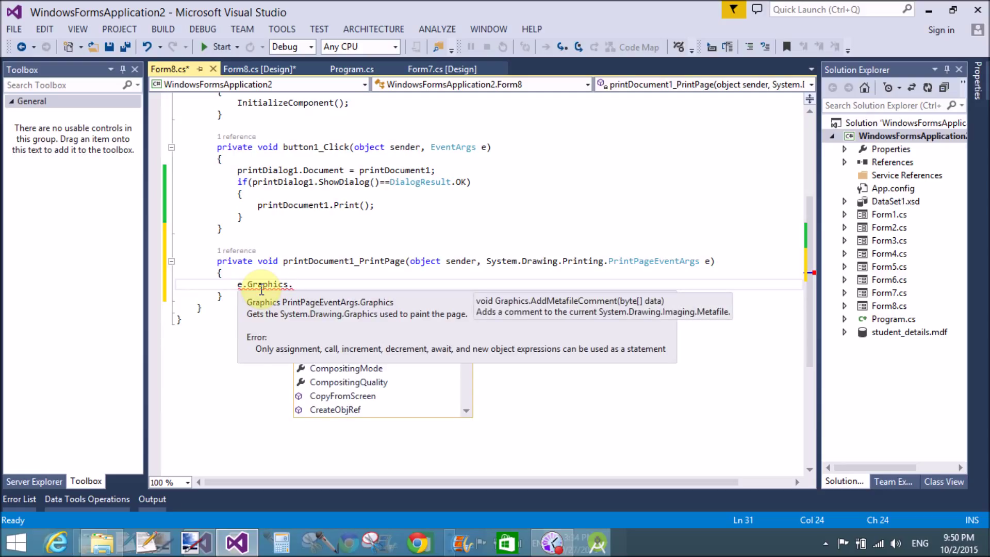
type("draw")
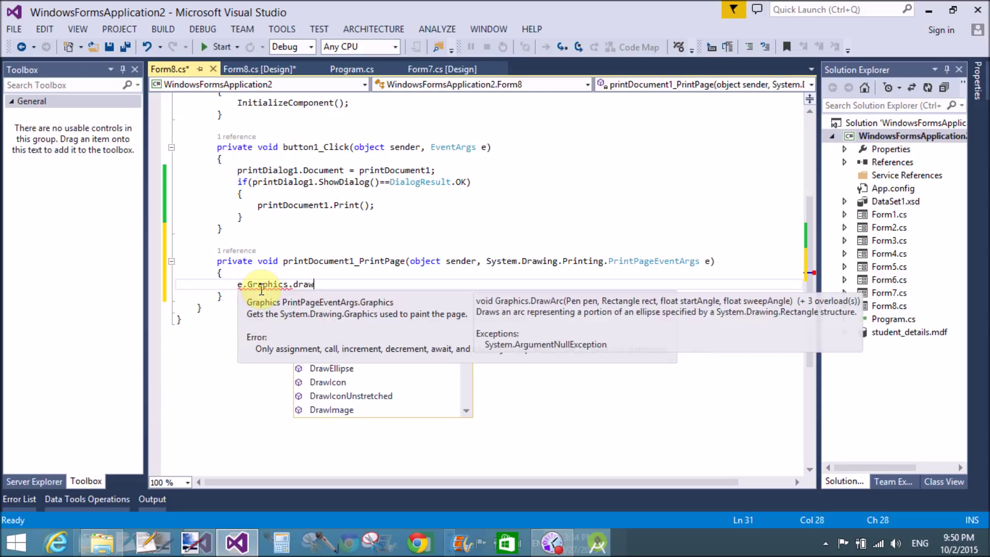
type("str")
key("Tab")
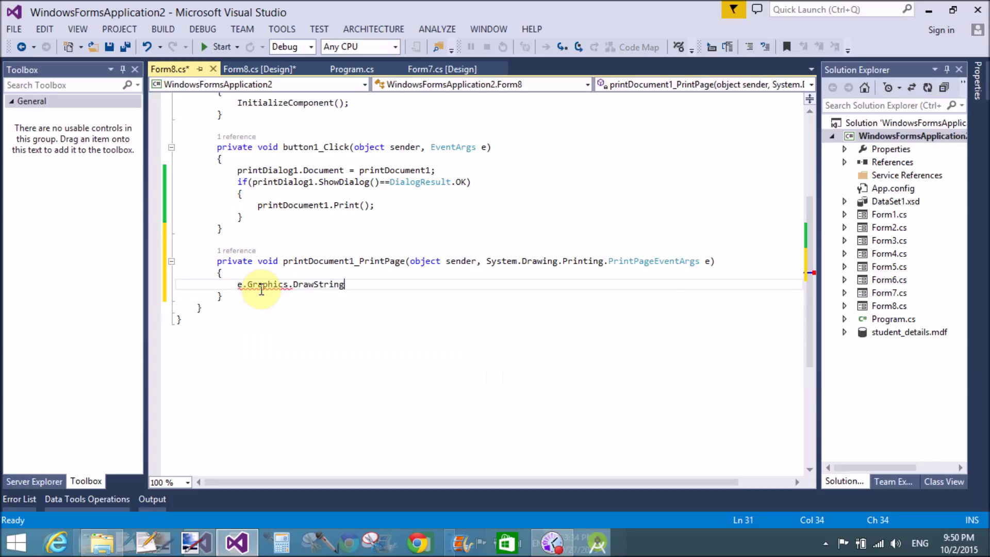
type("(")
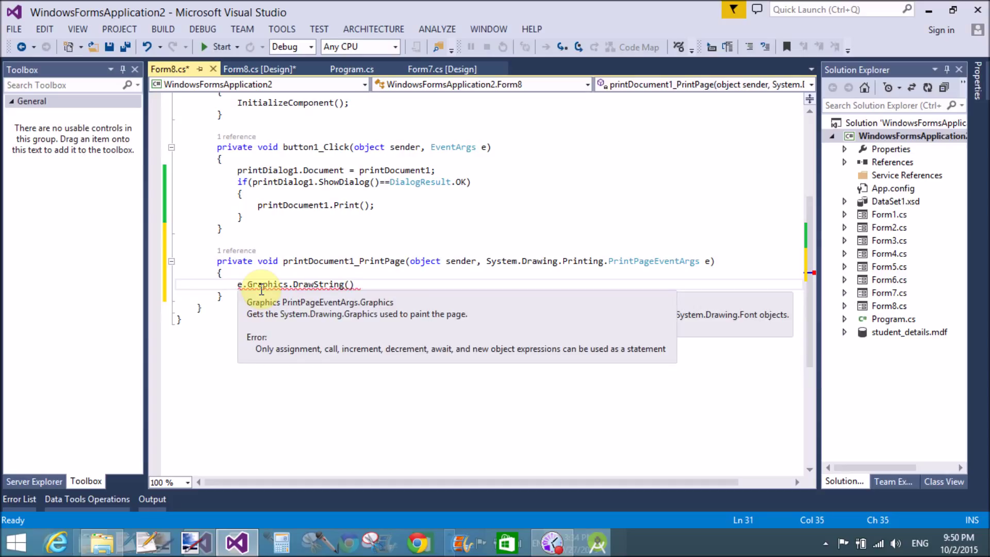
type("text")
key("Tab")
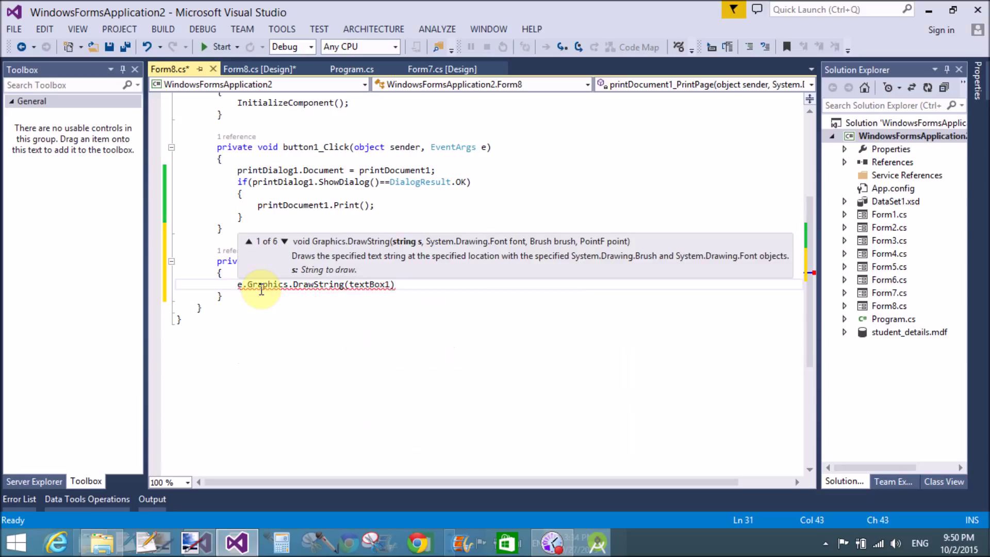
type(".text")
key("Tab")
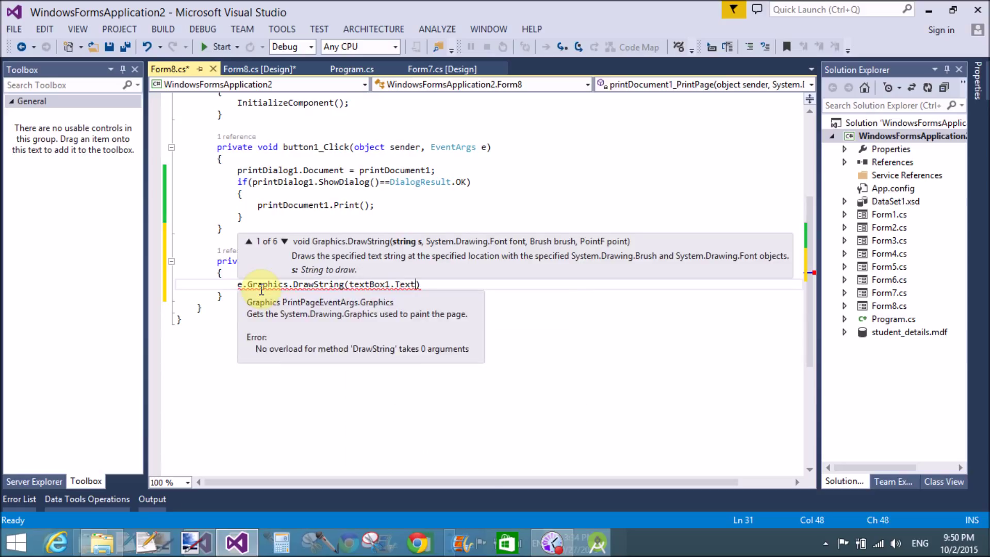
type(",new ")
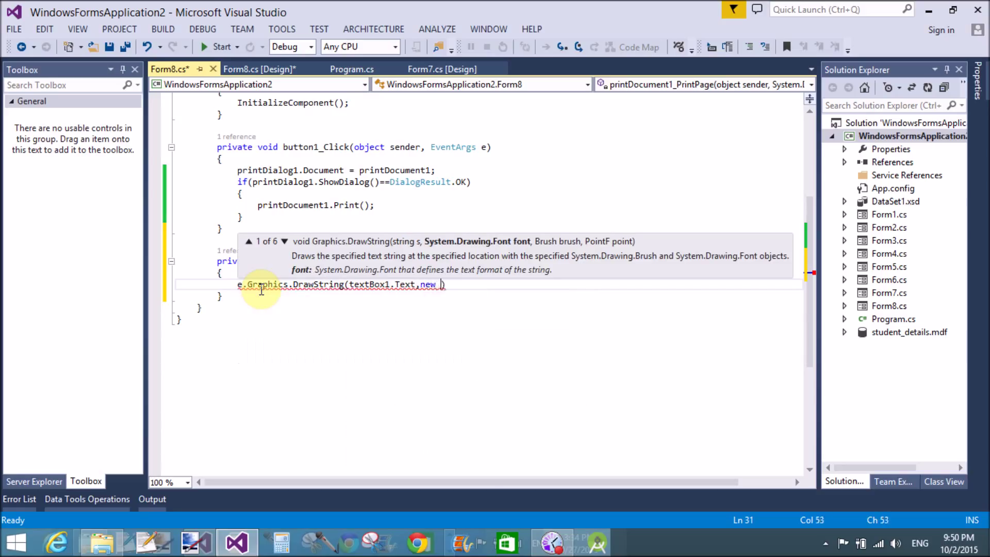
type("font")
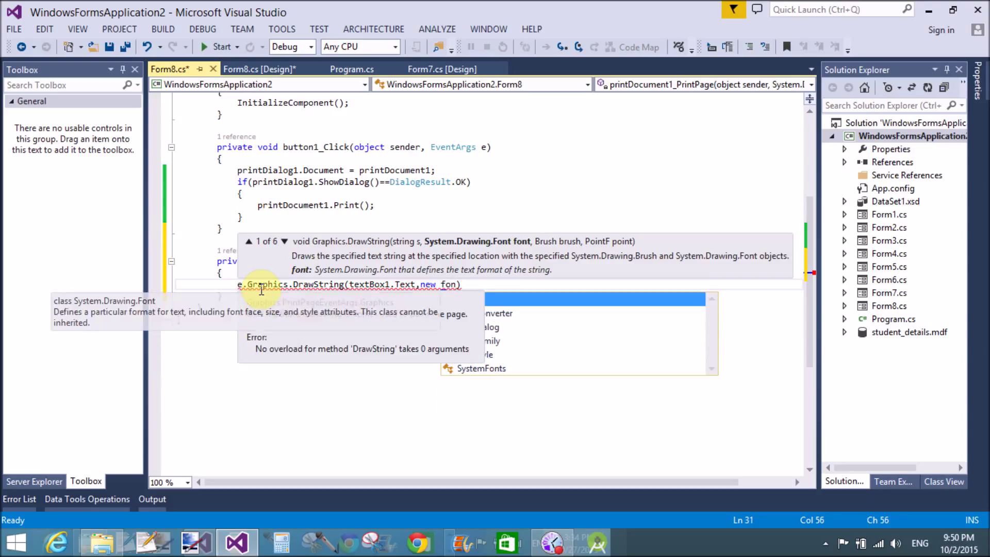
Supply new Font("Arial", 40, FontStyle.Bold) as the font argument
key("Tab")
type("(")
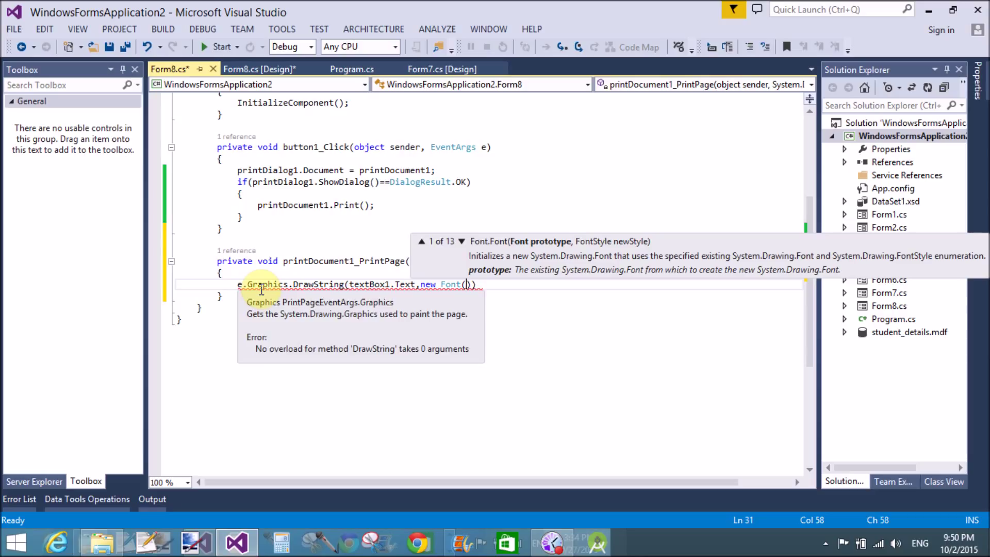
type("\"")
type("Arial")
key("Right")
type(",")
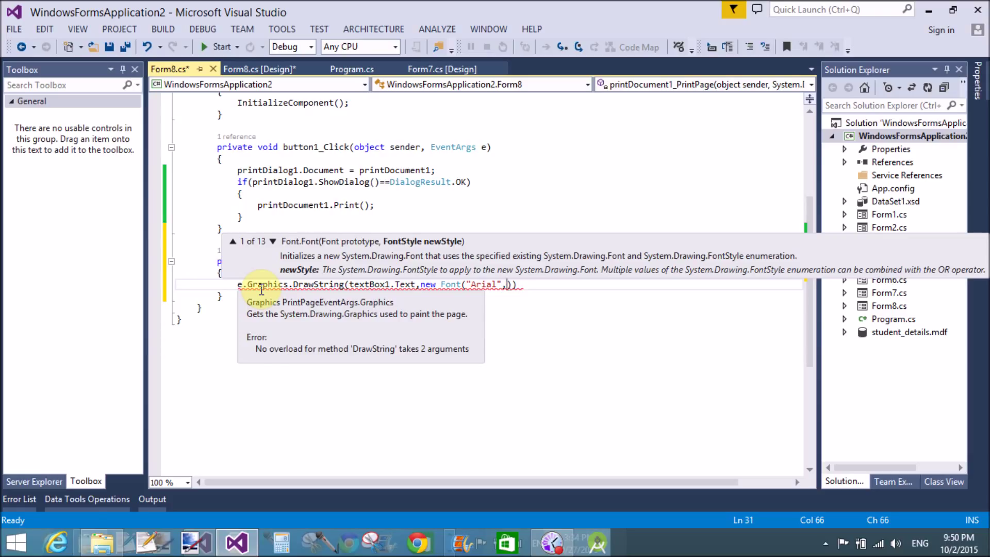
type("40")
type(",")
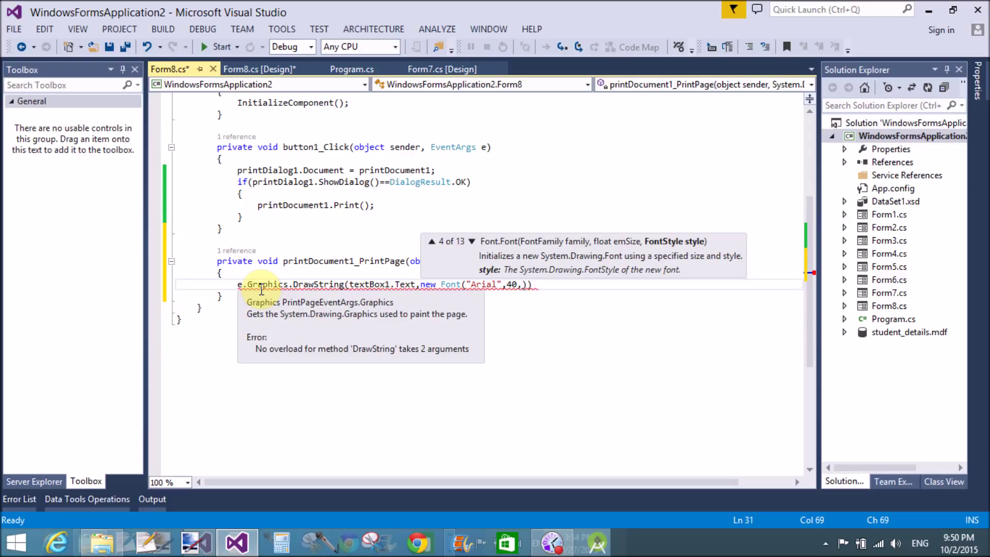
type("Fonts")
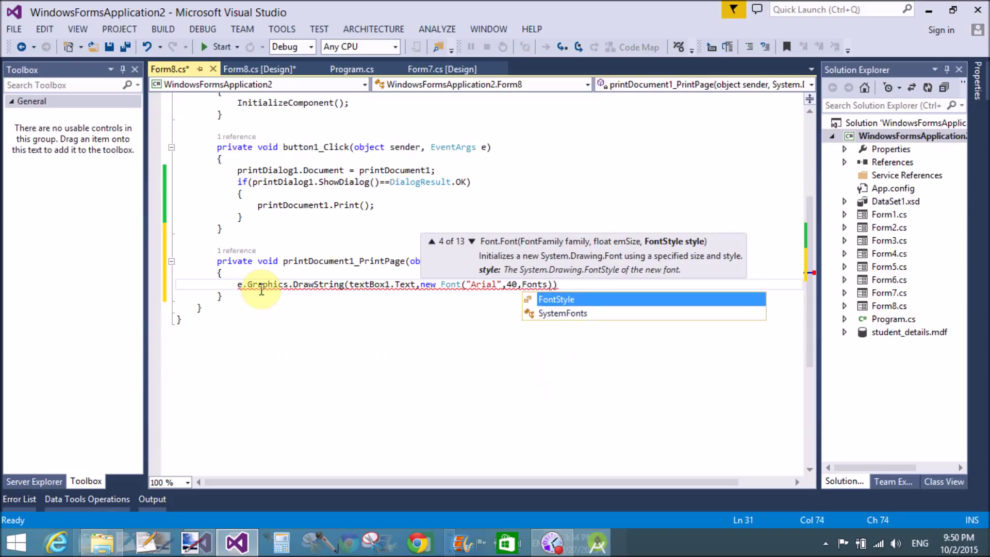
type("ty")
key("Tab")
type(".")
mouse_move(263, 285)
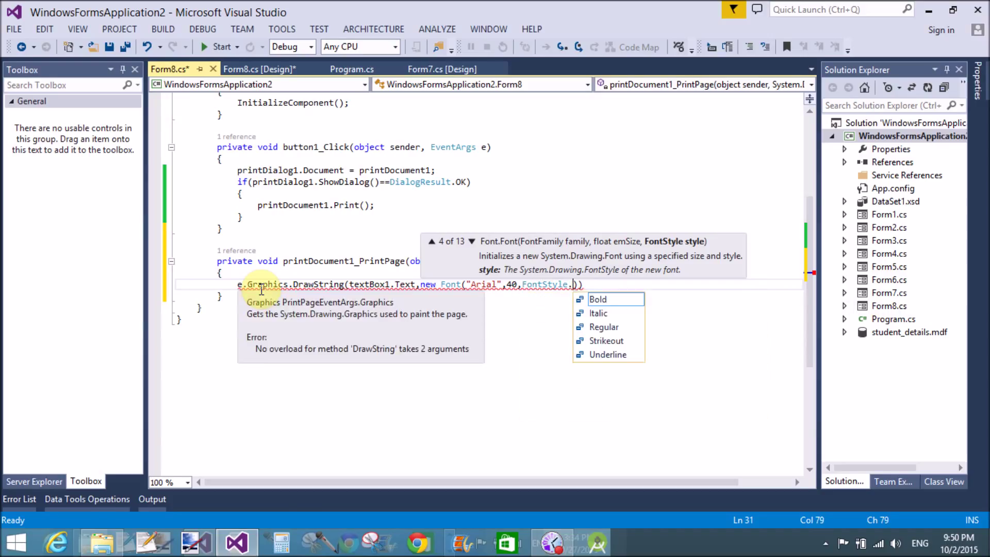
type("bold")
key("Tab")
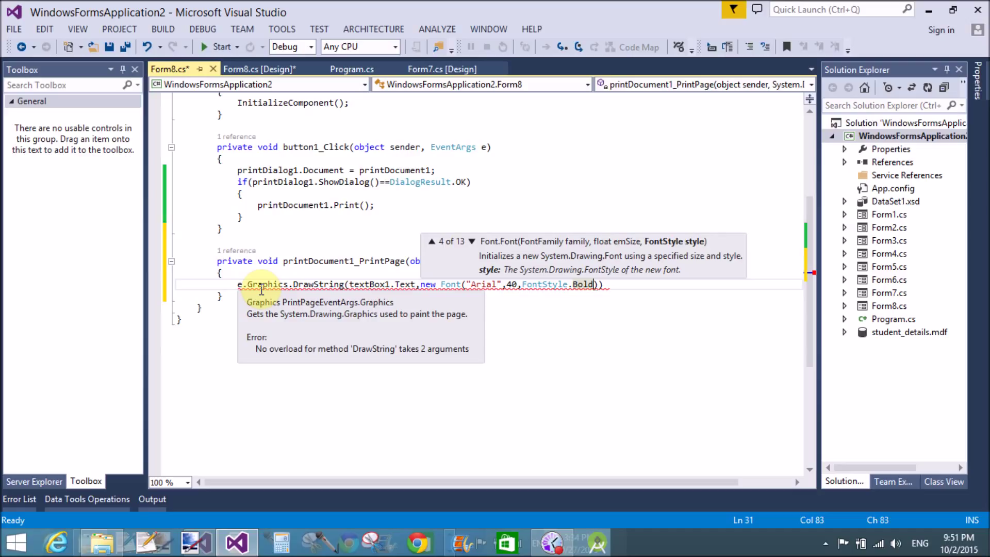
type(")")
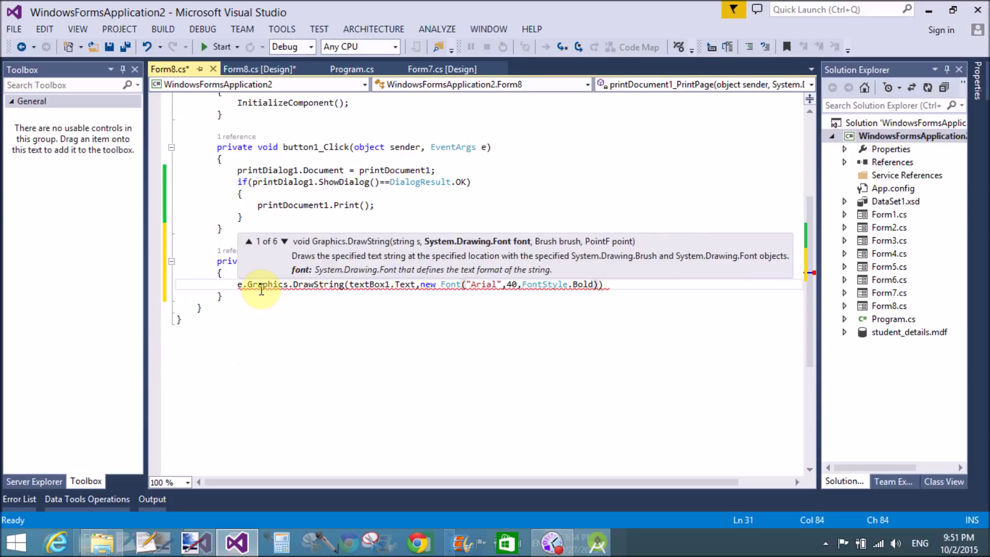
type(",")
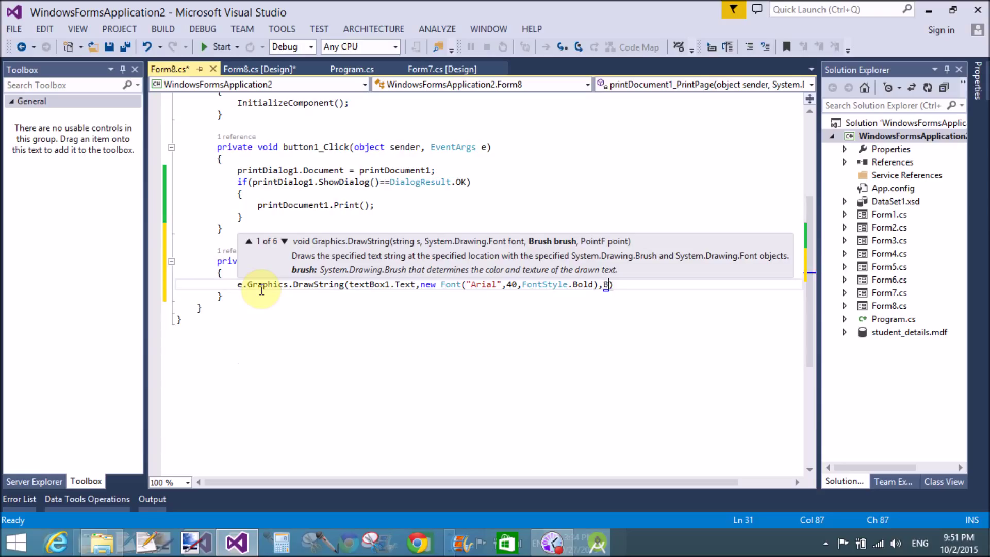
type("Brus")
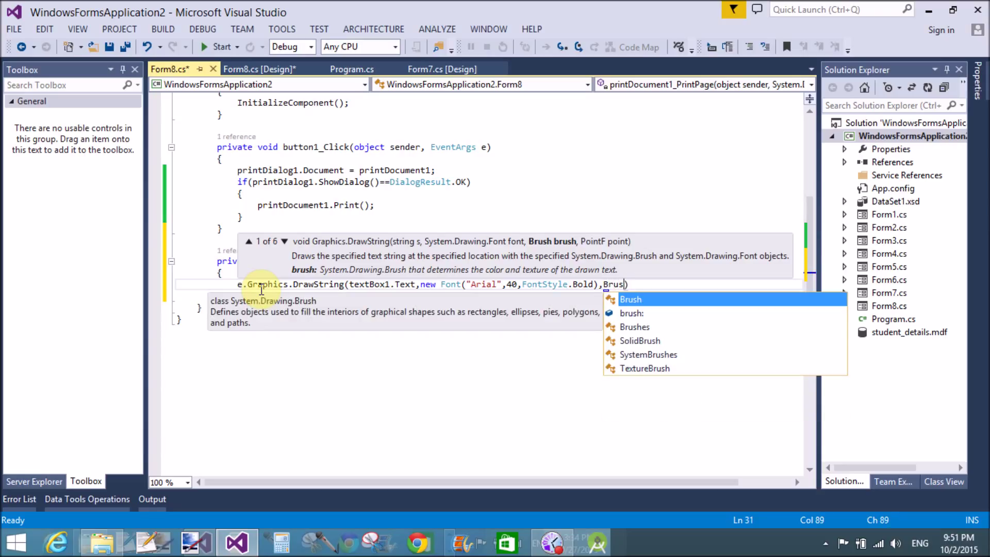
Finish the call with Brushes.Black and position 150, 125
key("Down")
key("Down")
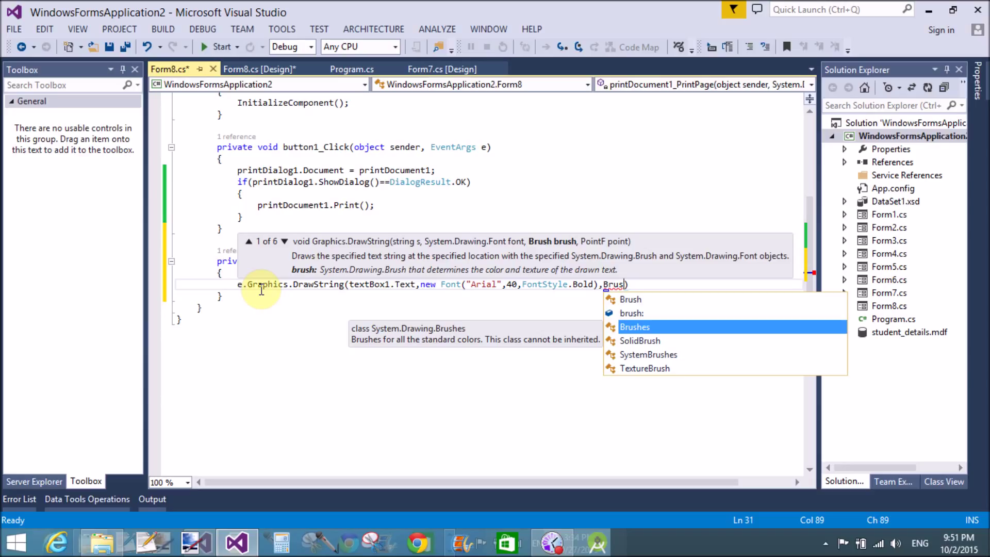
key("Tab")
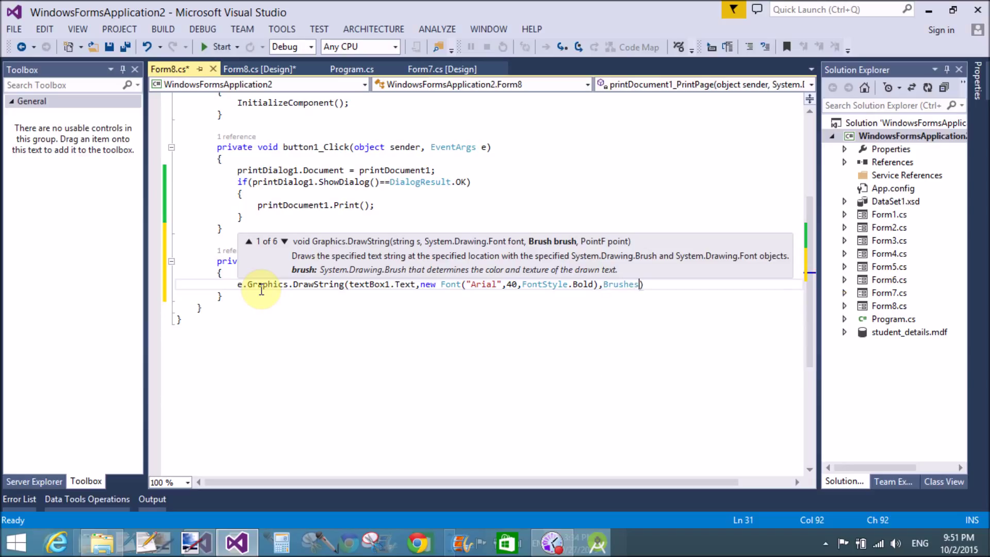
type(".black")
key("Tab")
type(",1")
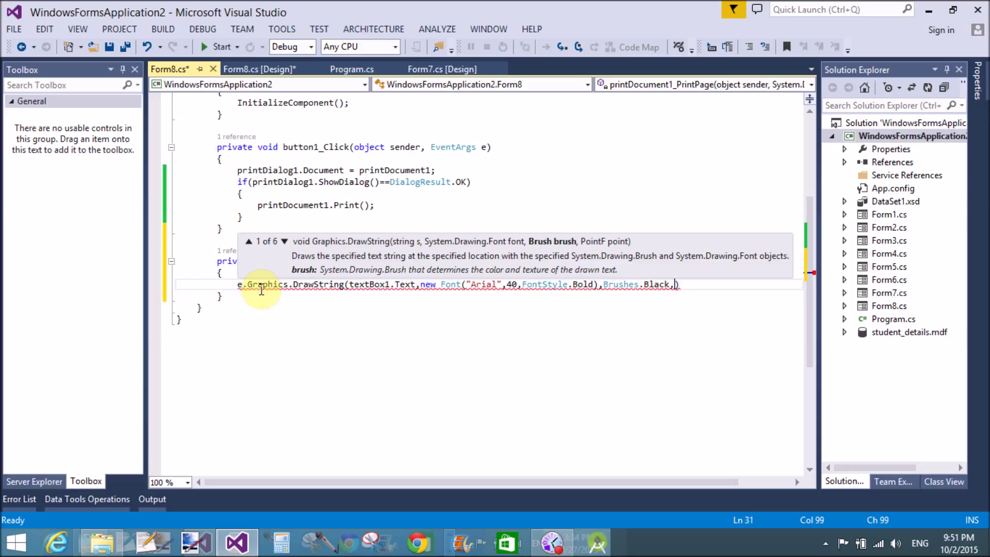
type("50")
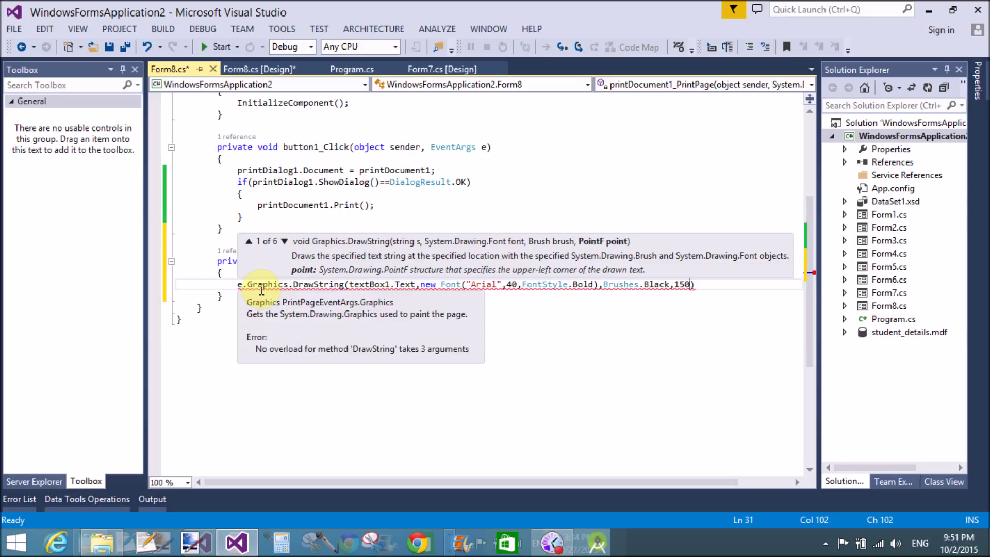
type(",")
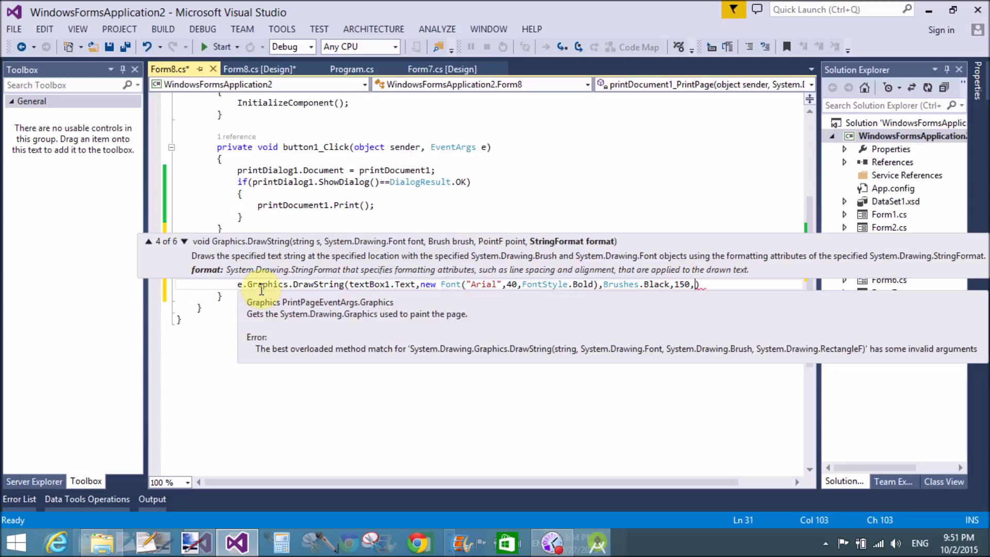
type("125")
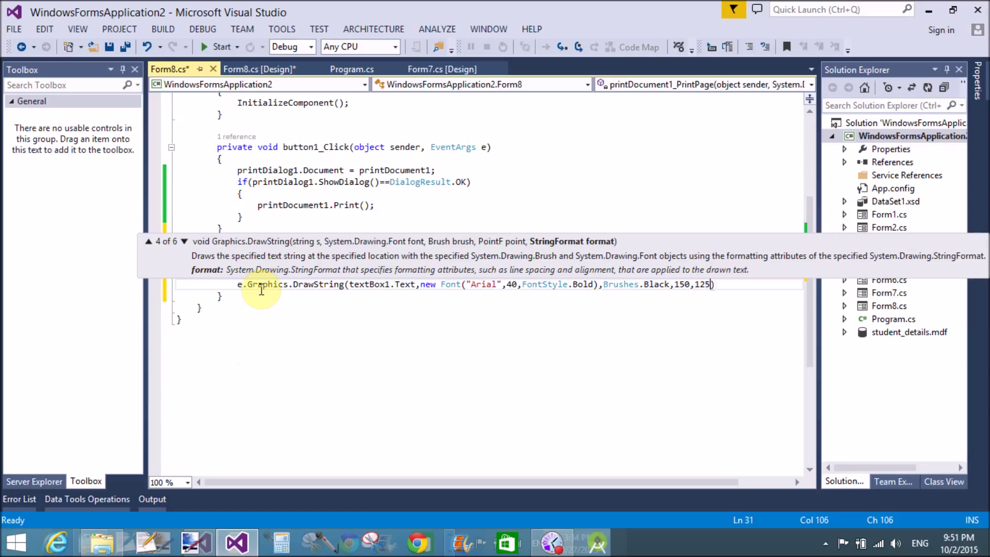
type(";")
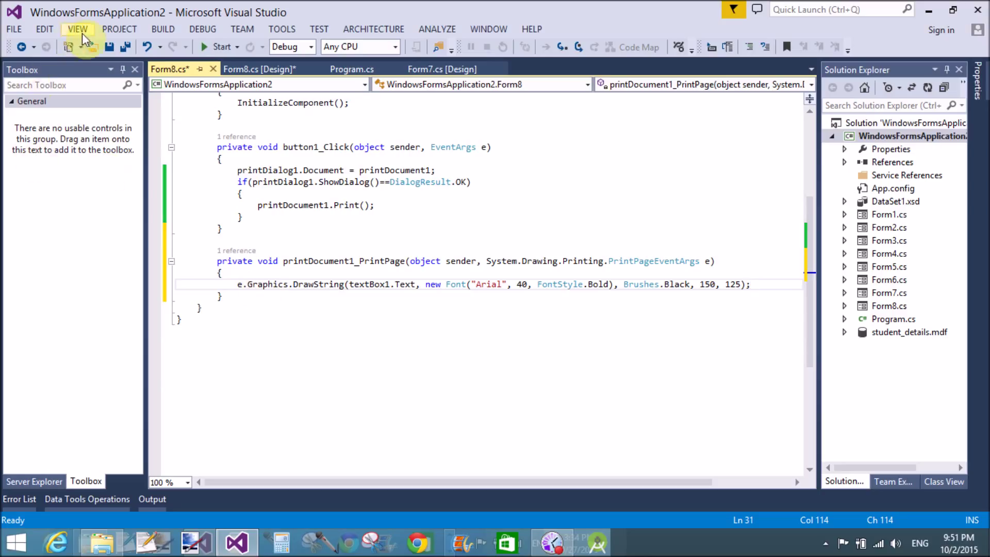
Save Form8.cs, change Application.Run in Program.cs from Form7 to Form8, and save
left_click(109, 45)
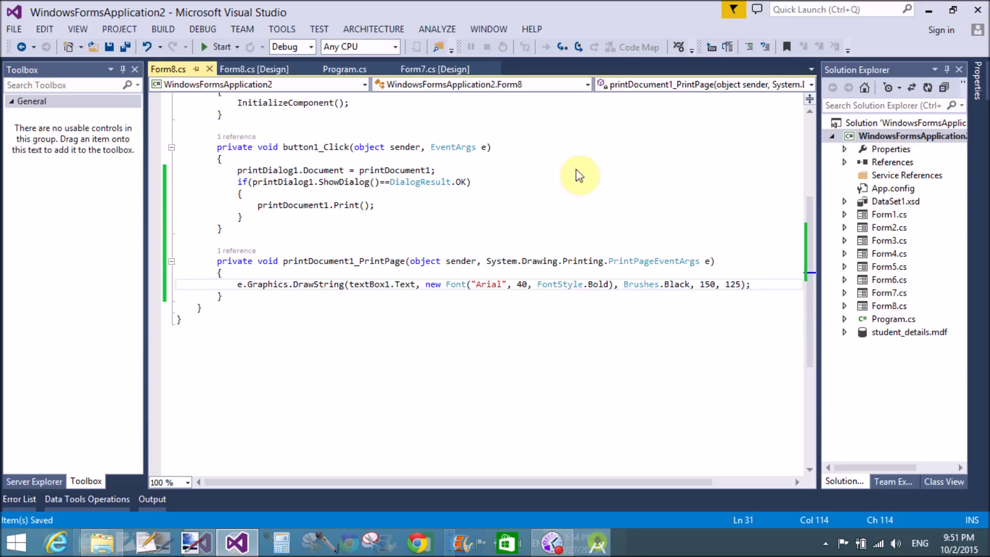
double_click(886, 319)
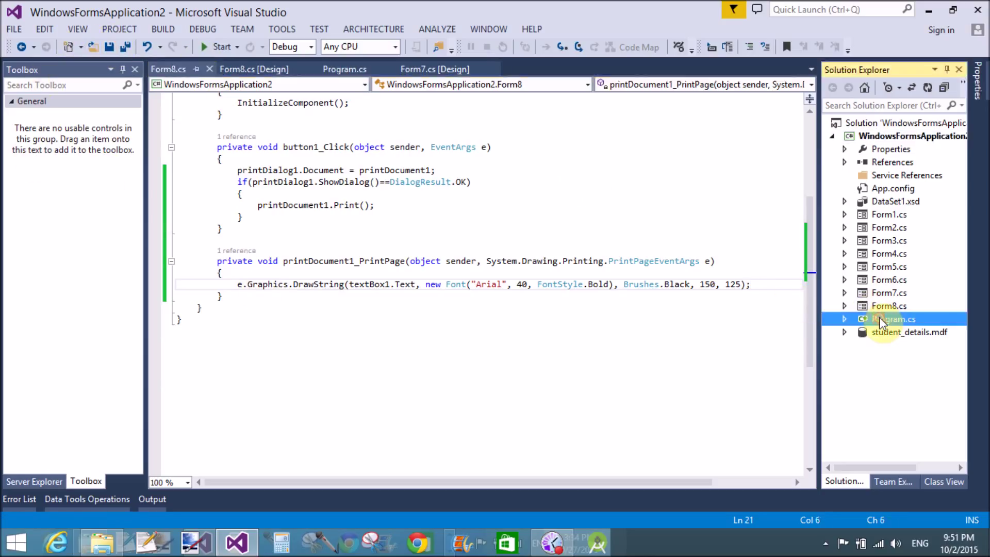
left_click(366, 326)
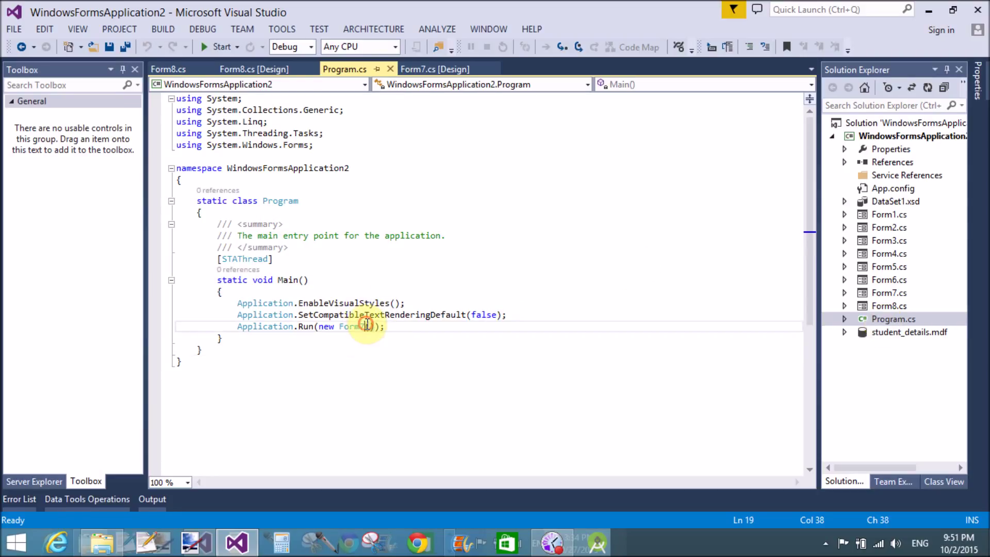
key("BackSpace")
type("8")
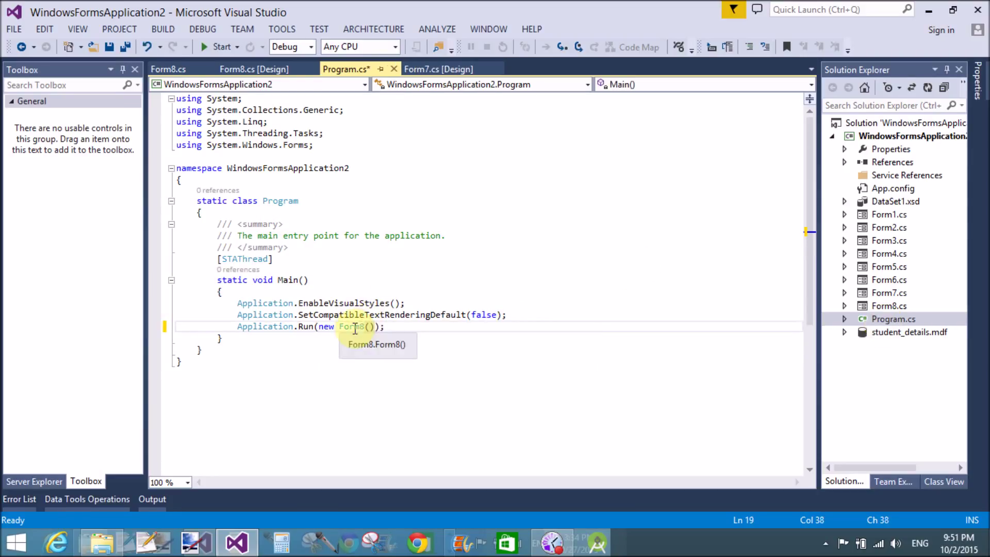
left_click(110, 46)
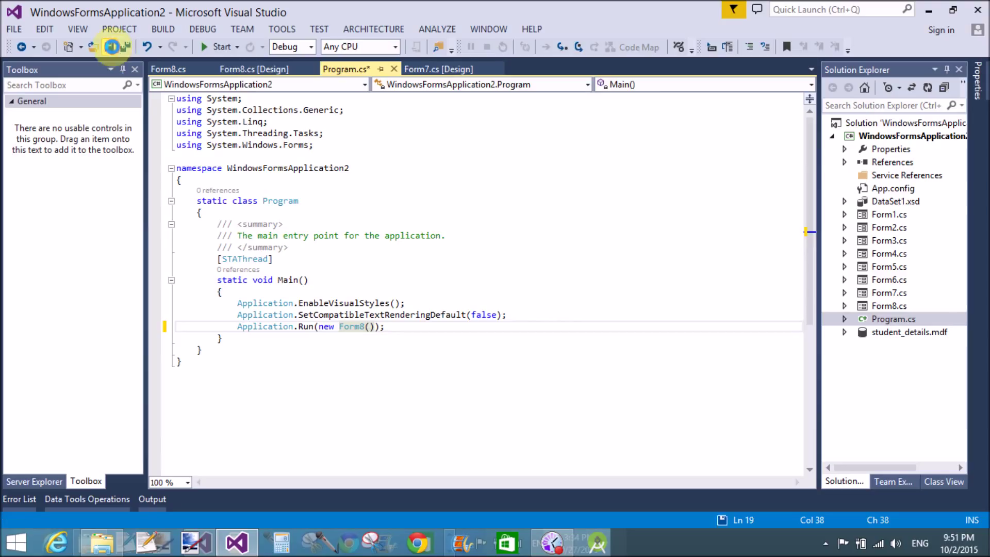
left_click(245, 66)
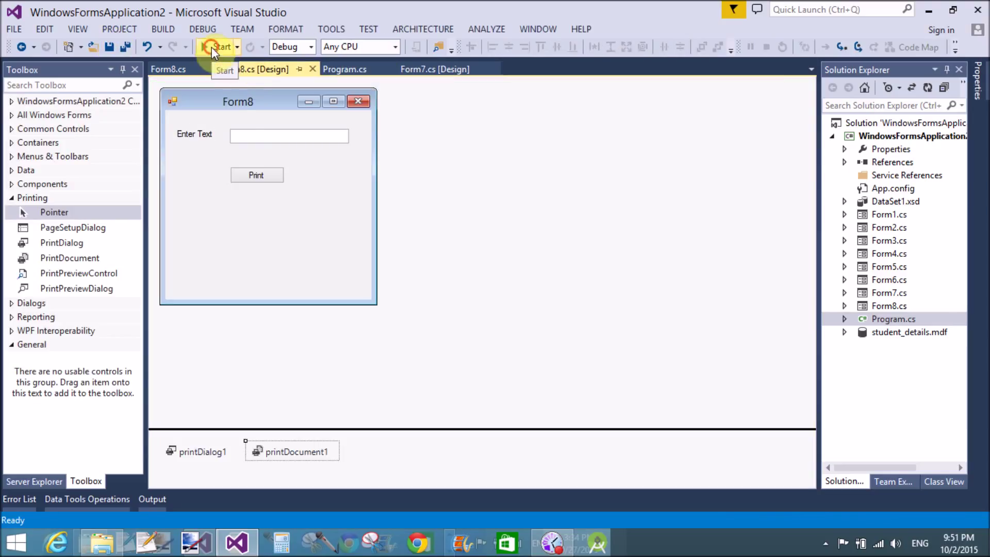
Run the application, enter Hello World and bring up the print dialog via Print
left_click(211, 48)
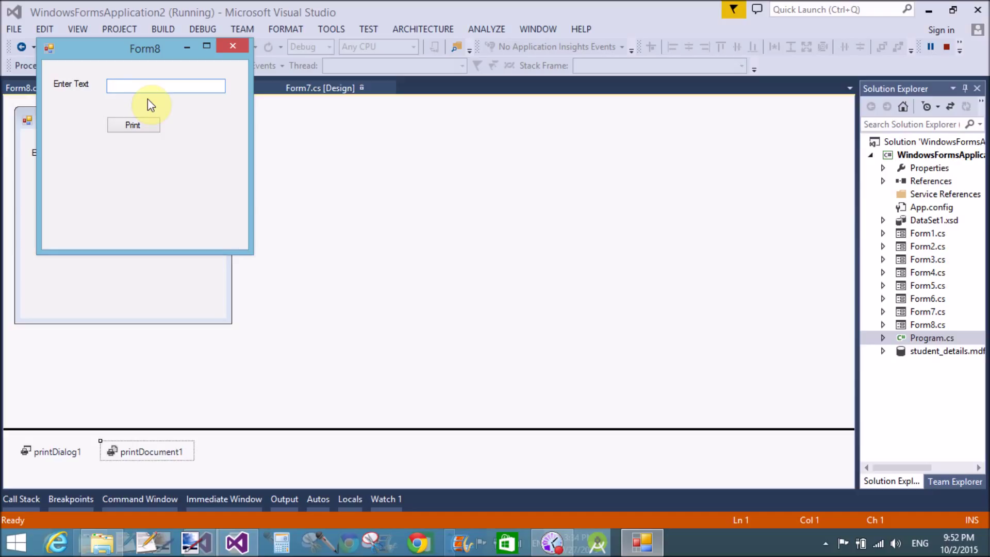
type("Hello ")
type("World")
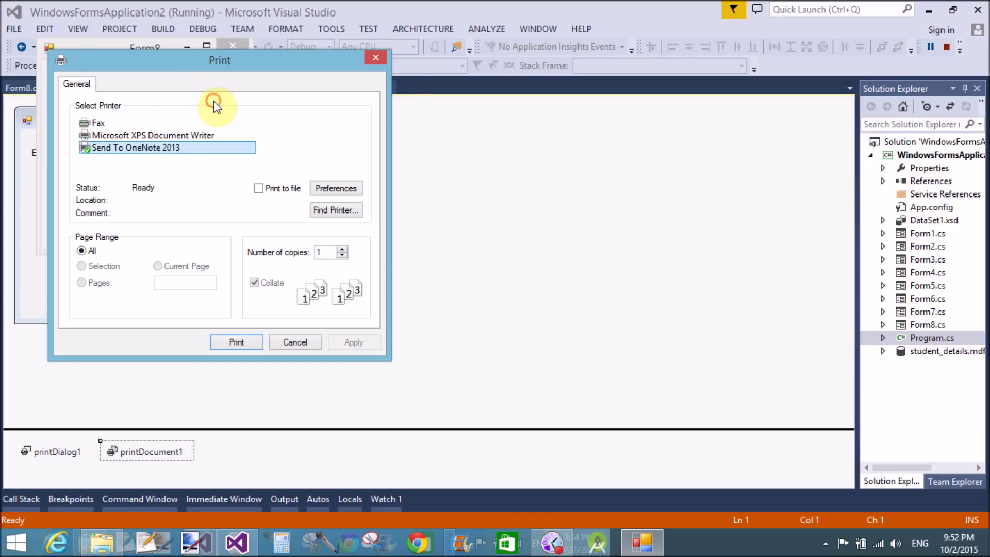
Attempt printing to Send To OneNote 2013 and dismiss the resulting OneNote error
mouse_move(215, 76)
left_mouse_down()
mouse_move(407, 114)
mouse_move(438, 89)
left_mouse_up()
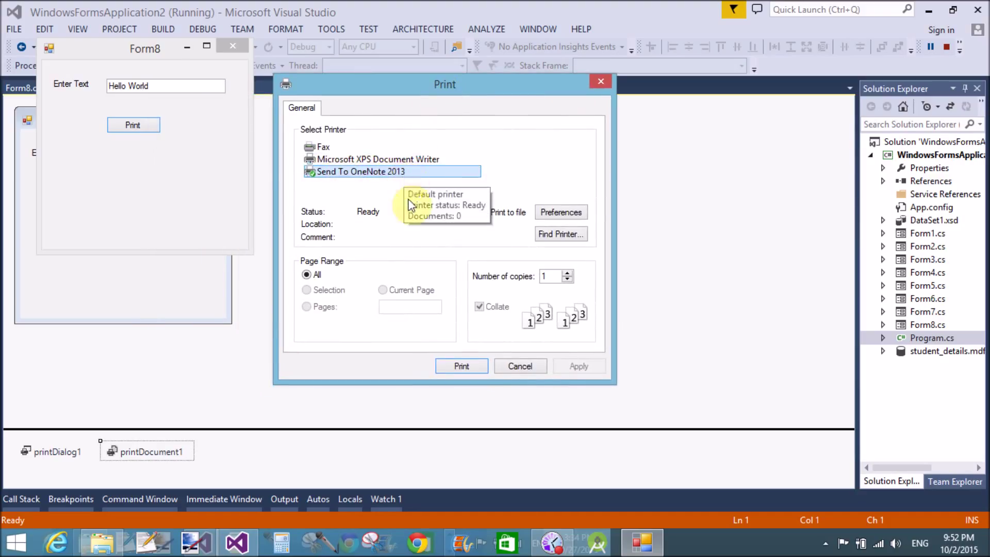
left_click(462, 366)
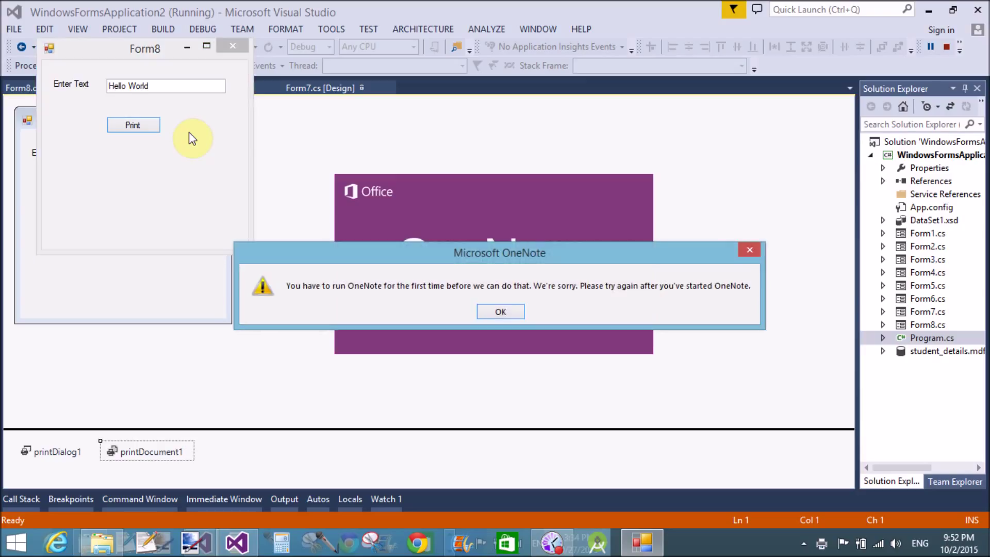
left_click(497, 309)
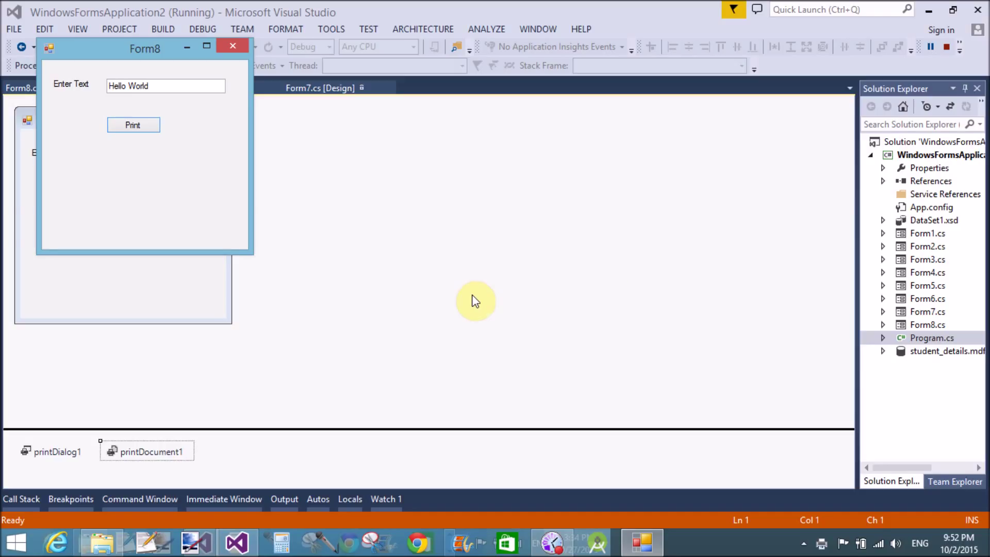
Check the notification area and bring the running Form8 with Hello World back to front
double_click(821, 548)
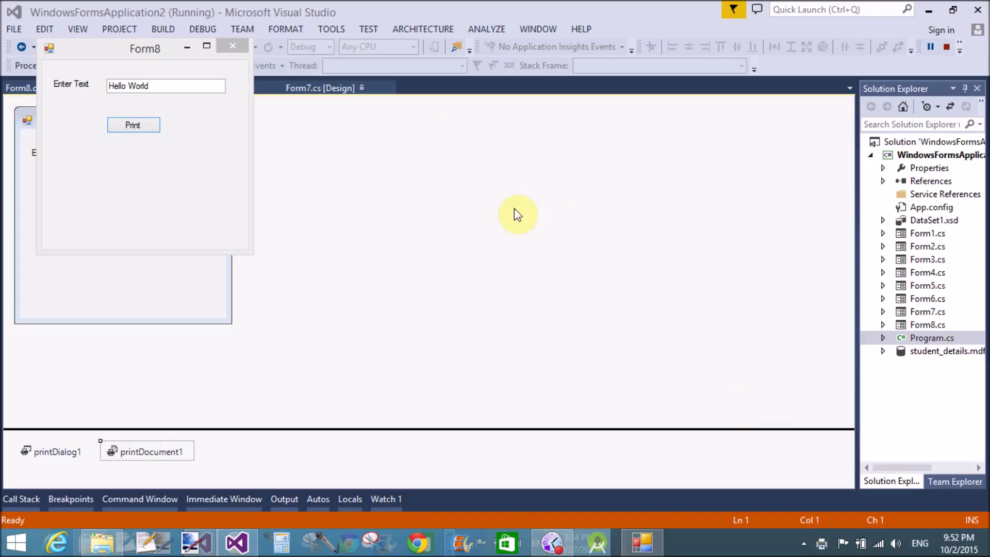
left_click(122, 51)
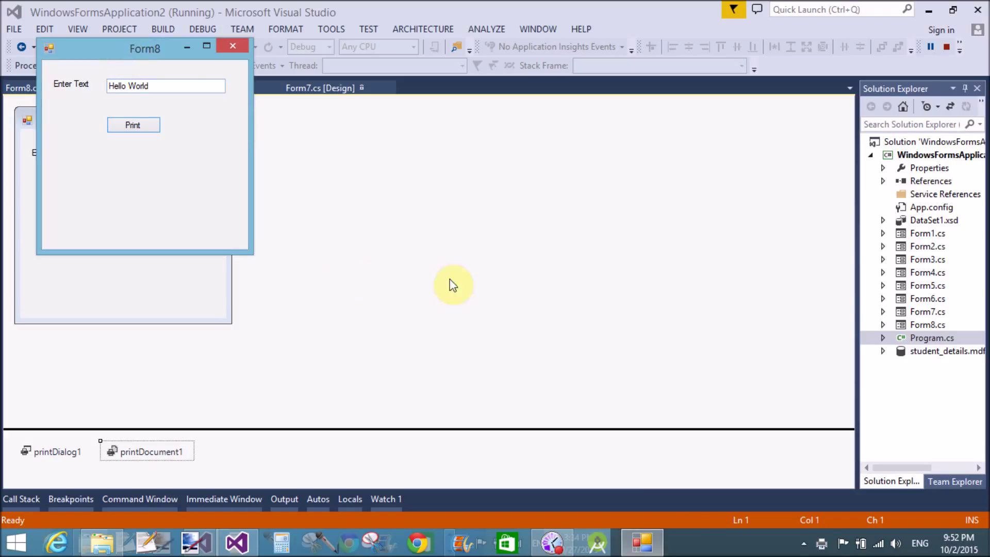
left_click(823, 544)
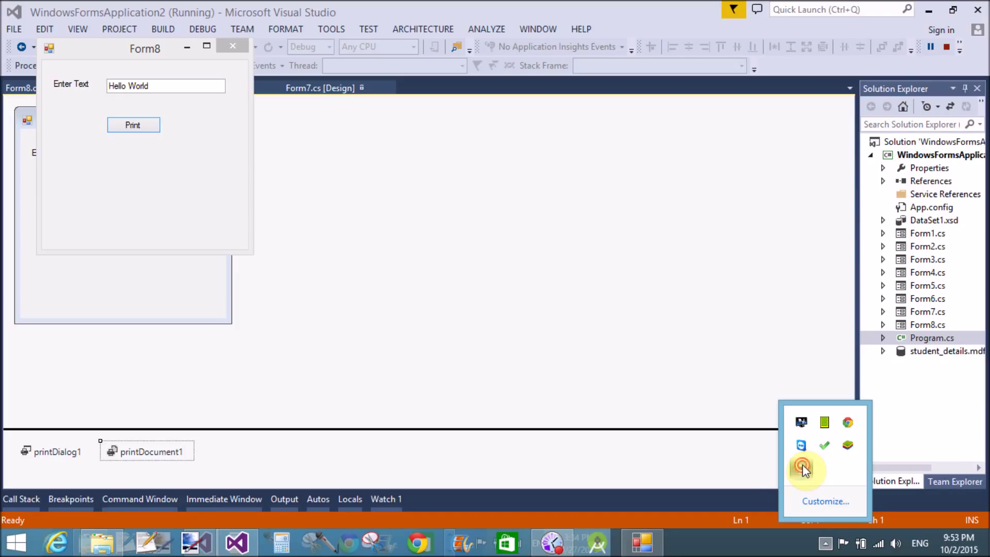
left_click(632, 399)
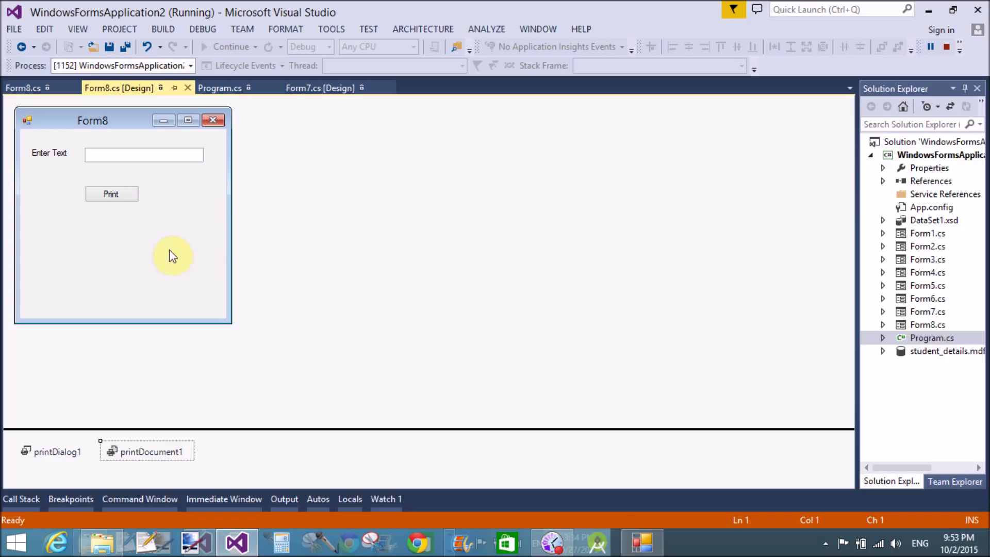
left_click(643, 546)
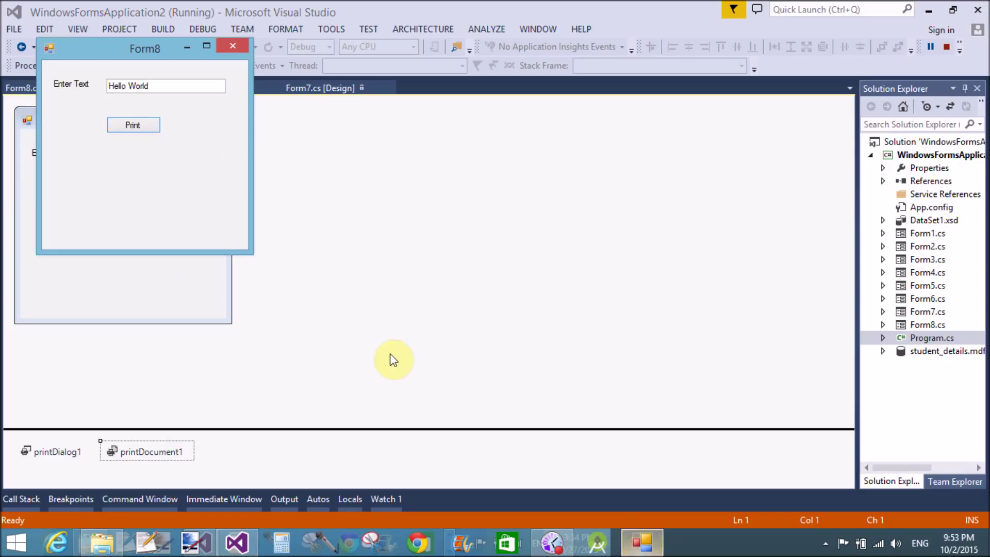
Print the Hello World page through Microsoft XPS Document Writer and save the output file
left_click(135, 126)
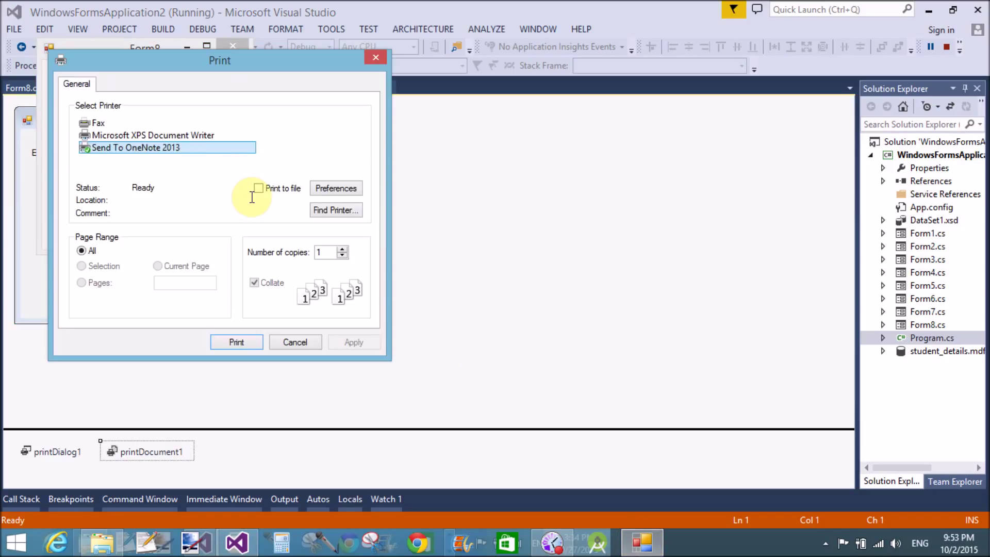
left_click(193, 136)
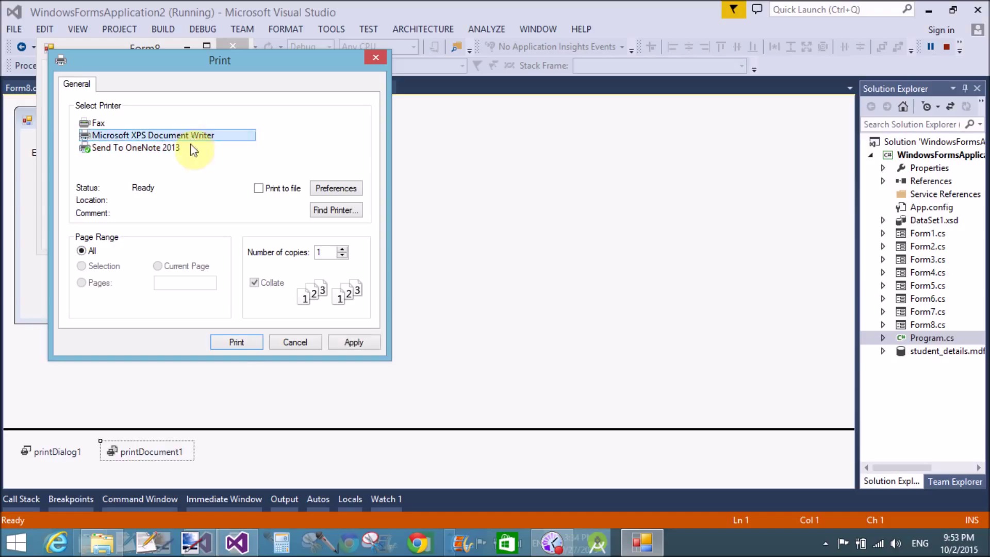
left_click(236, 342)
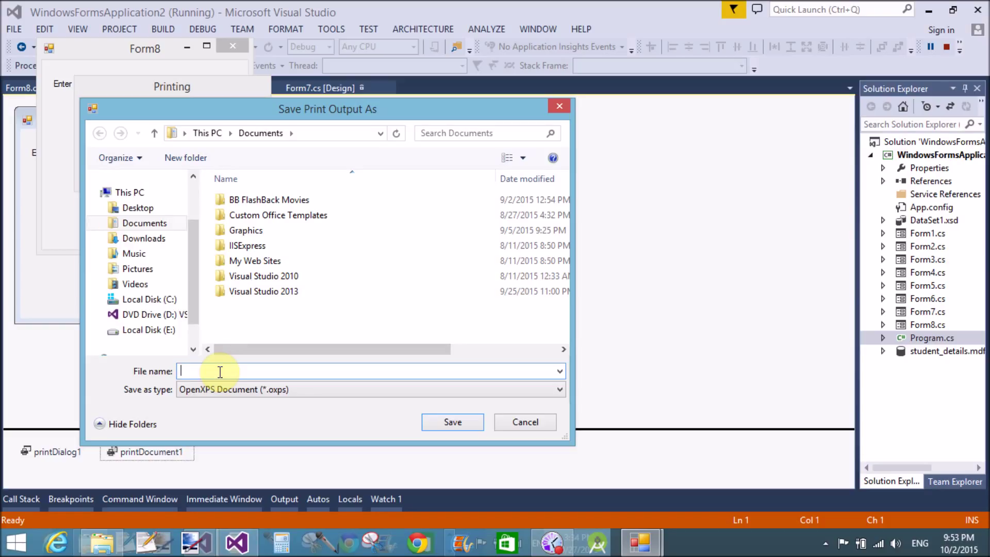
type("fdd")
key("Return")
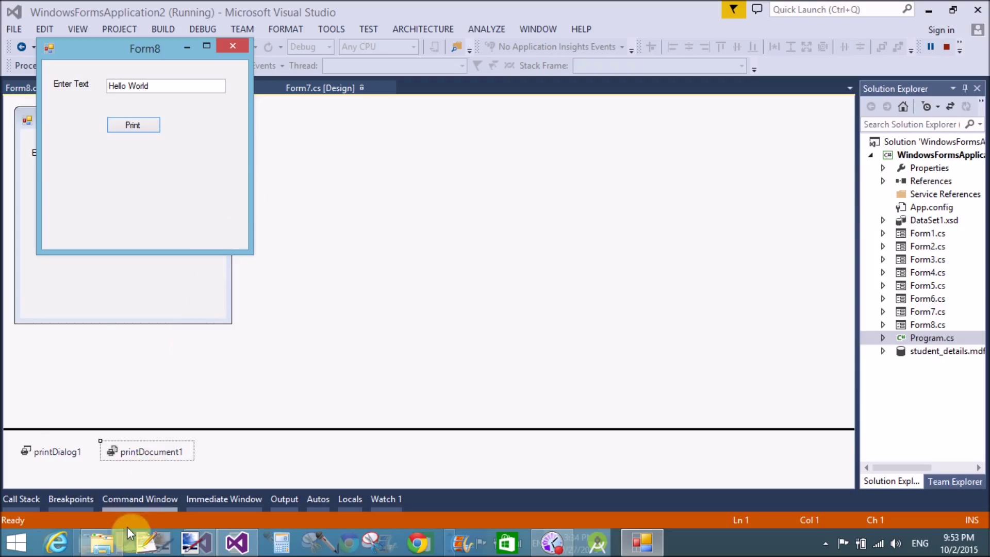
Open the saved print file from the Documents folder to view Hello World in Reader
left_click(113, 547)
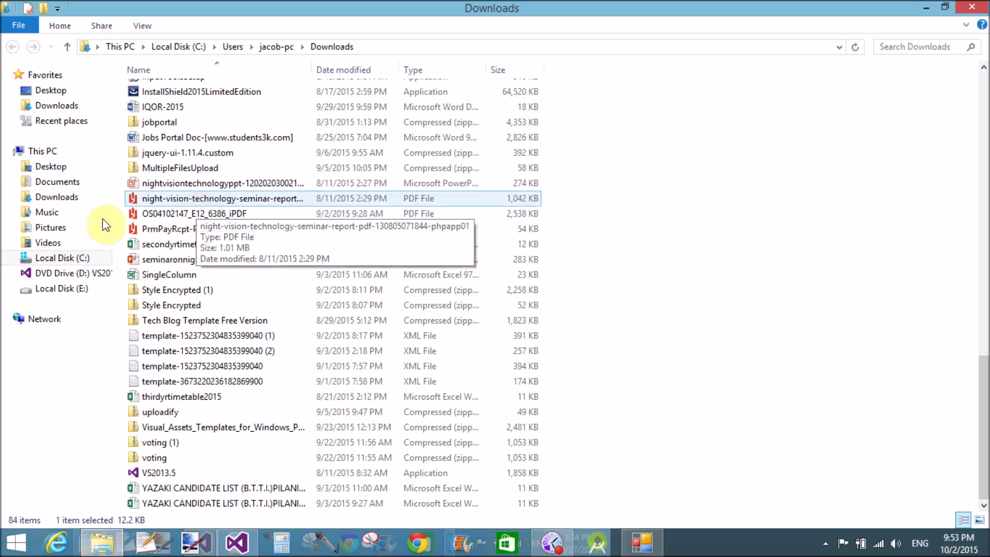
left_click(69, 186)
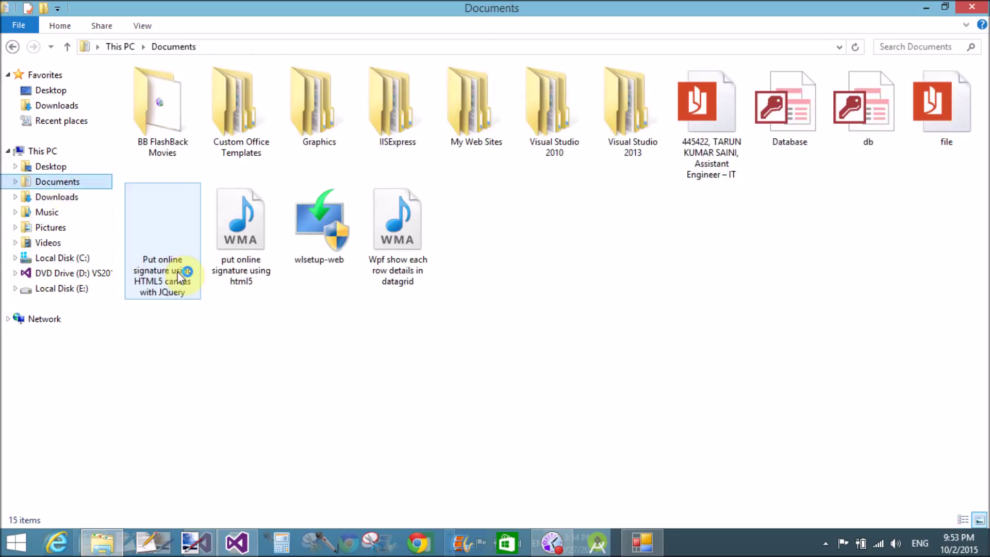
left_click(943, 104)
double_click(942, 104)
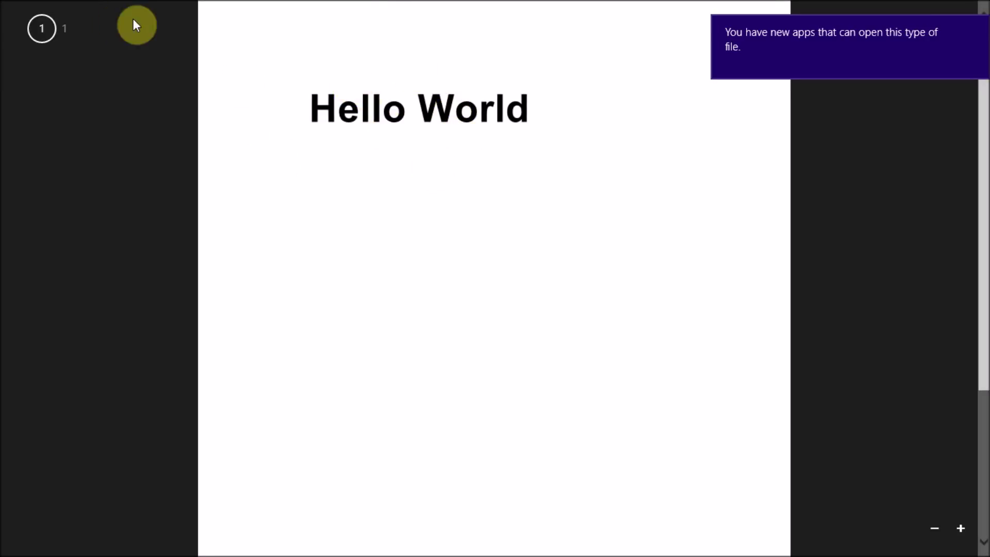
Close Reader and deselect the printed file in the Documents folder
left_click(976, 8)
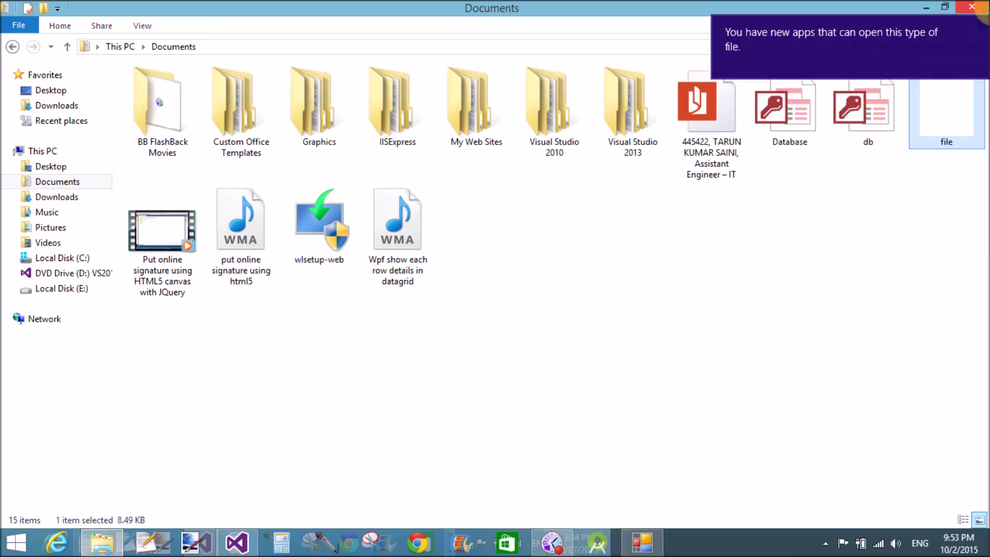
left_click(550, 338)
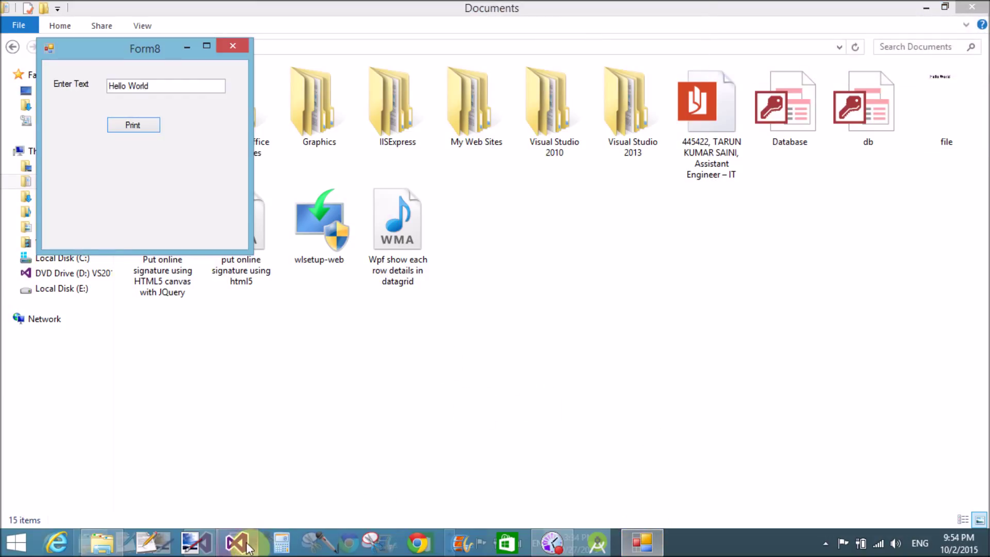
Bring Visual Studio with the Form8 designer back to the front
mouse_move(237, 543)
left_click(247, 546)
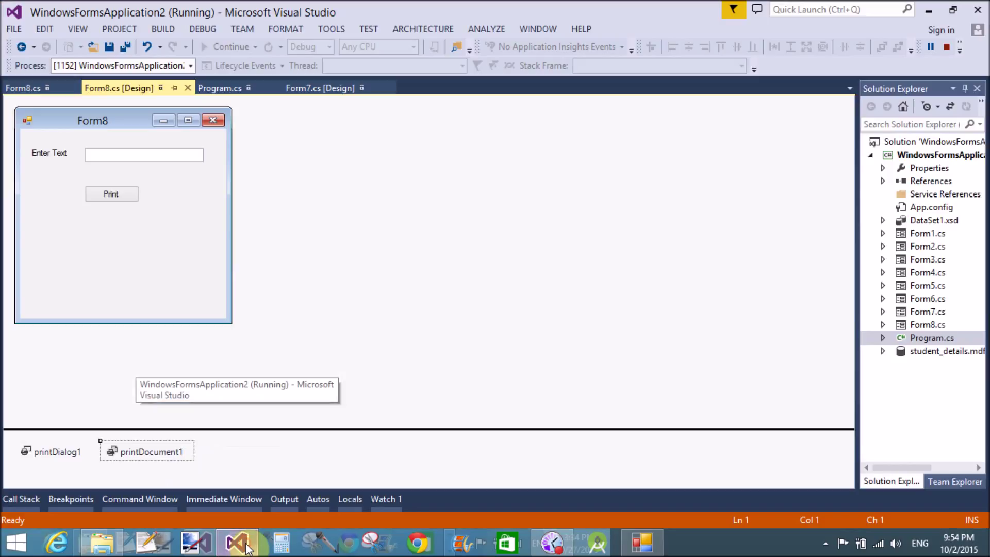